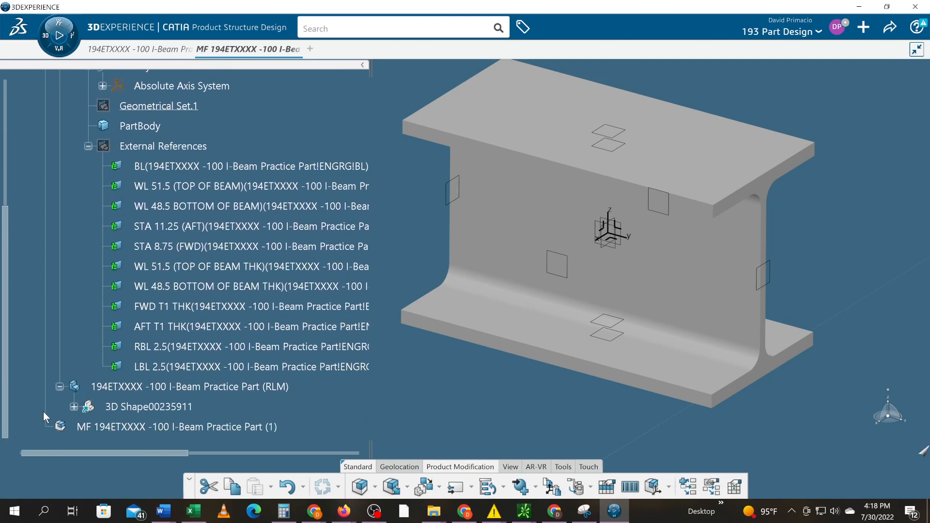
# Activate the RLM part's 3D Shape00235911 and delete its External References set
pyautogui.click(73, 407)
pyautogui.scroll(-5, 70, 409)
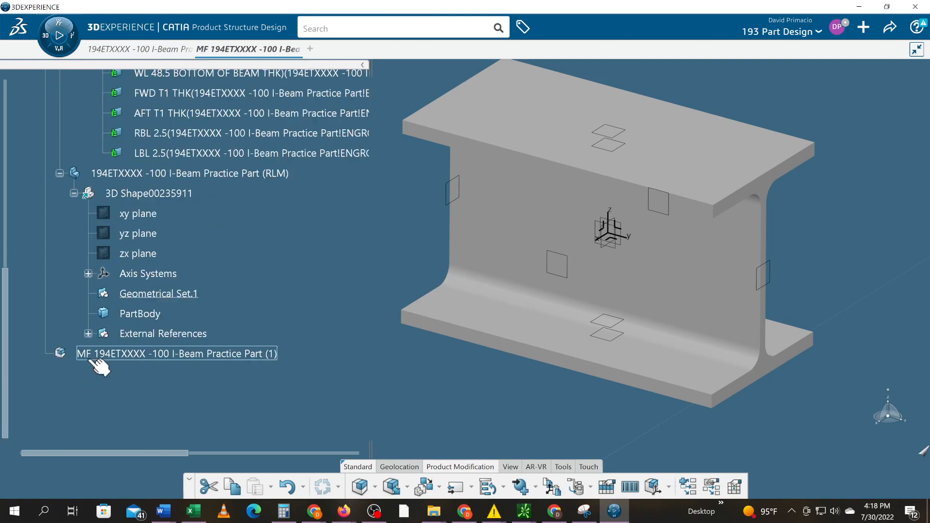
pyautogui.rightClick(124, 335)
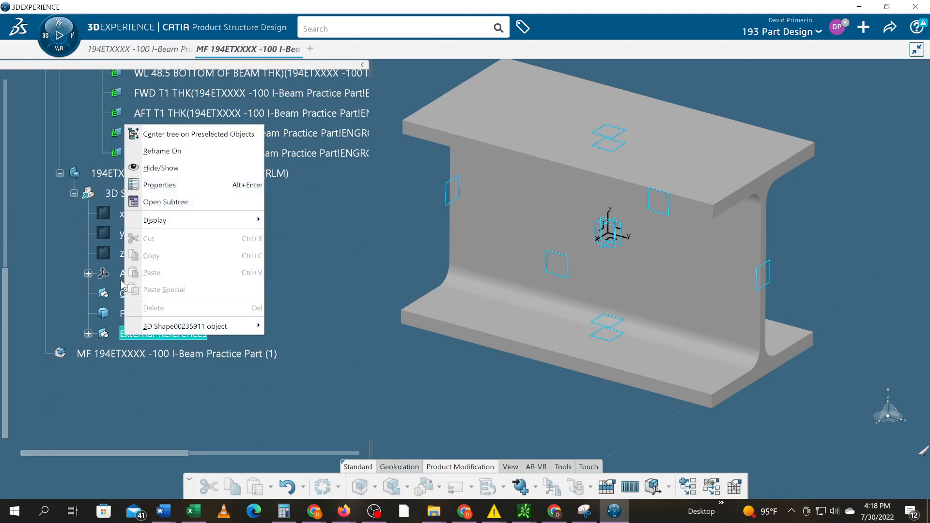
pyautogui.click(91, 333)
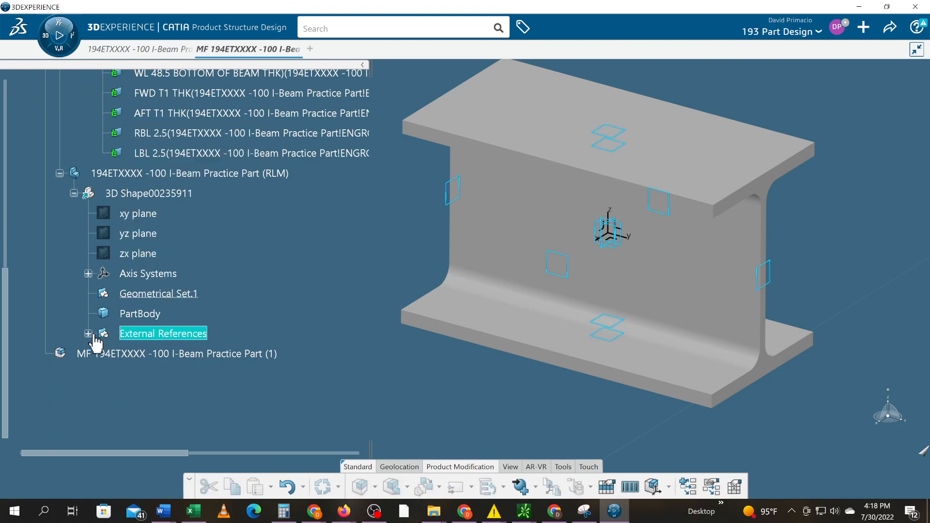
pyautogui.click(89, 333)
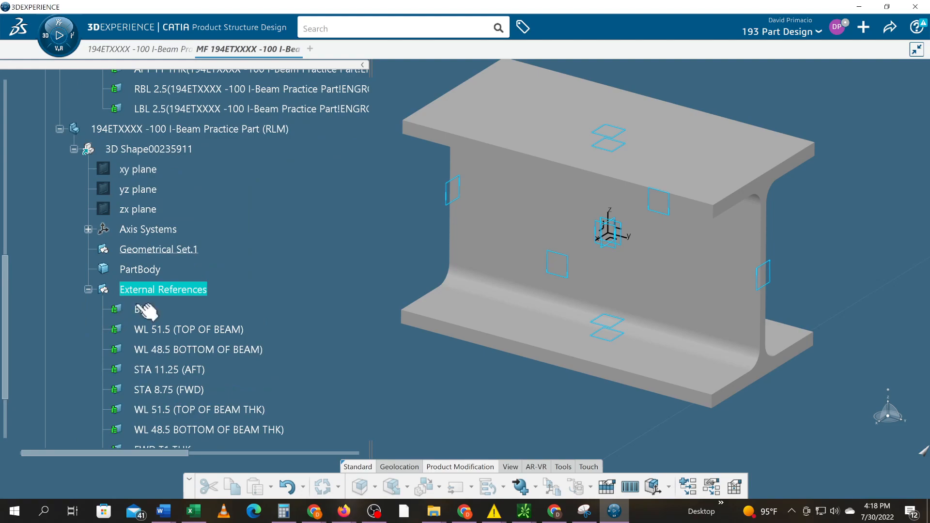
pyautogui.doubleClick(163, 154)
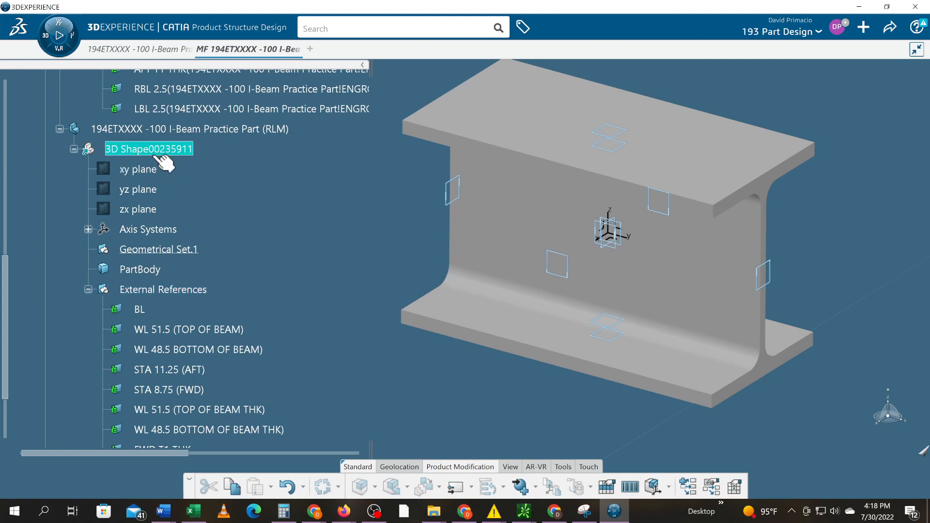
pyautogui.click(73, 149)
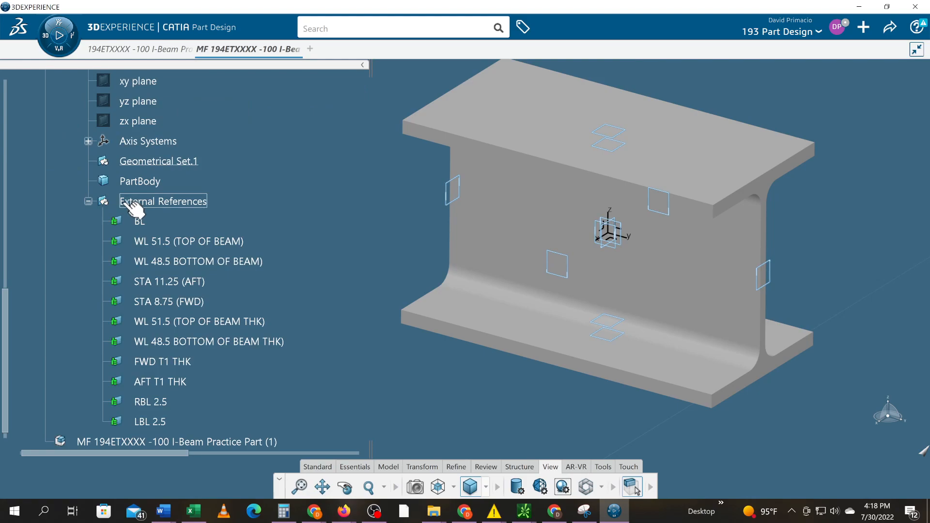
pyautogui.rightClick(123, 202)
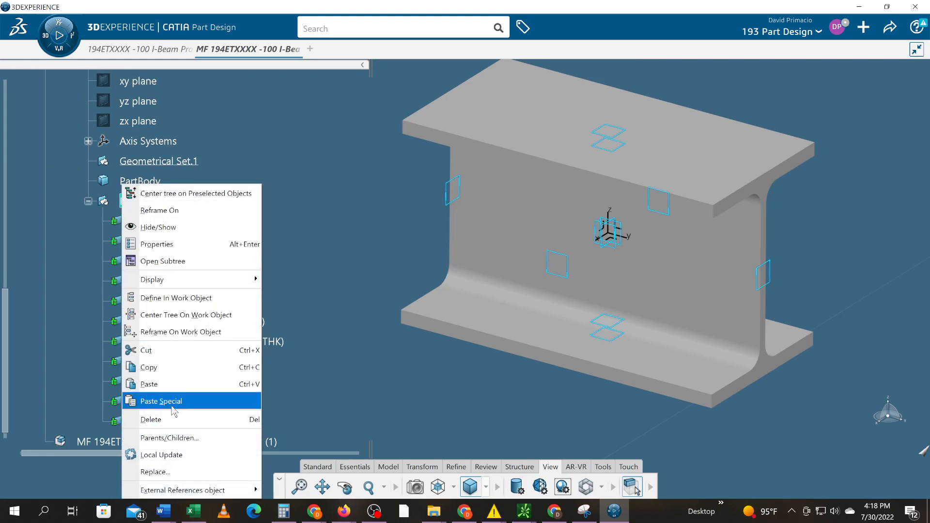
pyautogui.click(151, 419)
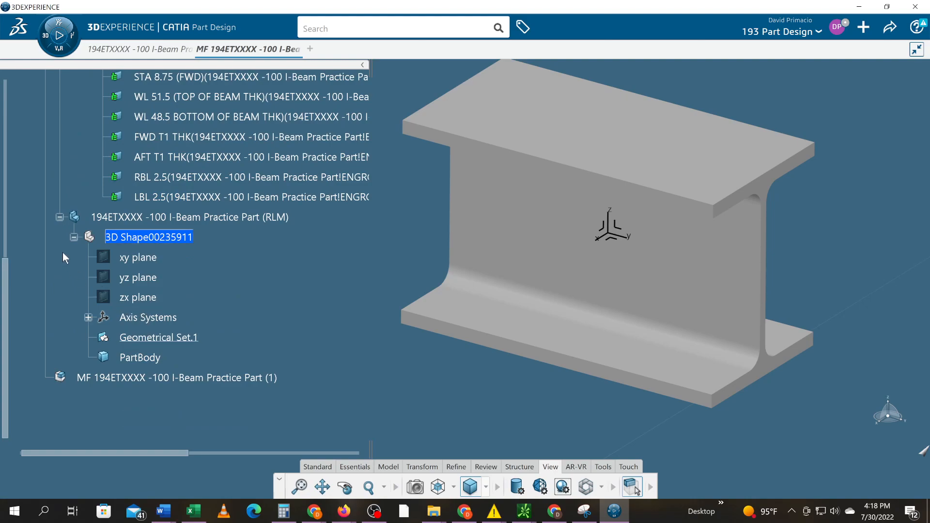
# Examine the publications of the ENGRG part and compare them with the TLM part's external references
pyautogui.scroll(5, 63, 253)
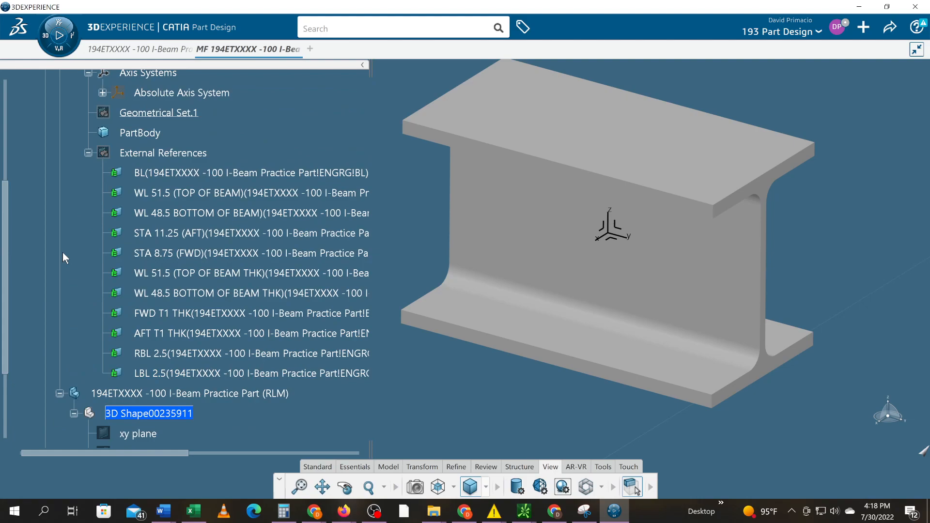
pyautogui.scroll(2, 62, 252)
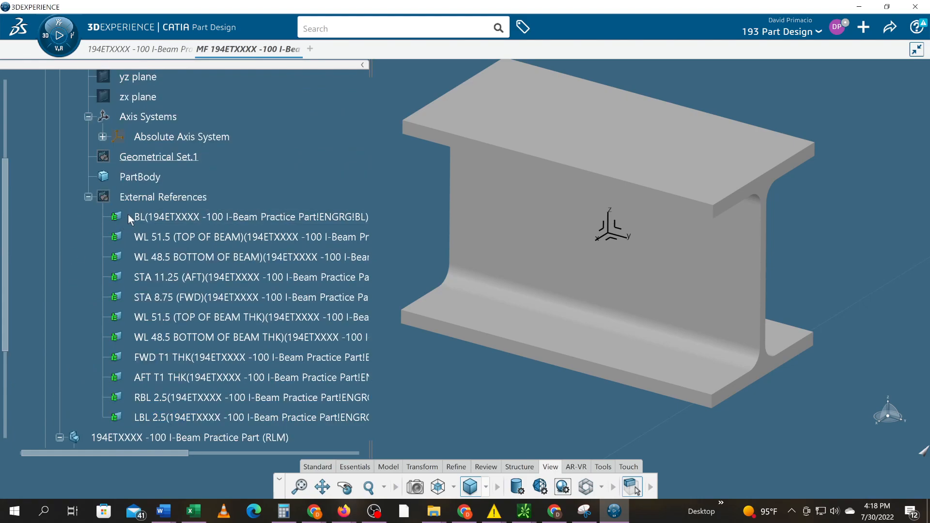
pyautogui.scroll(3, 128, 215)
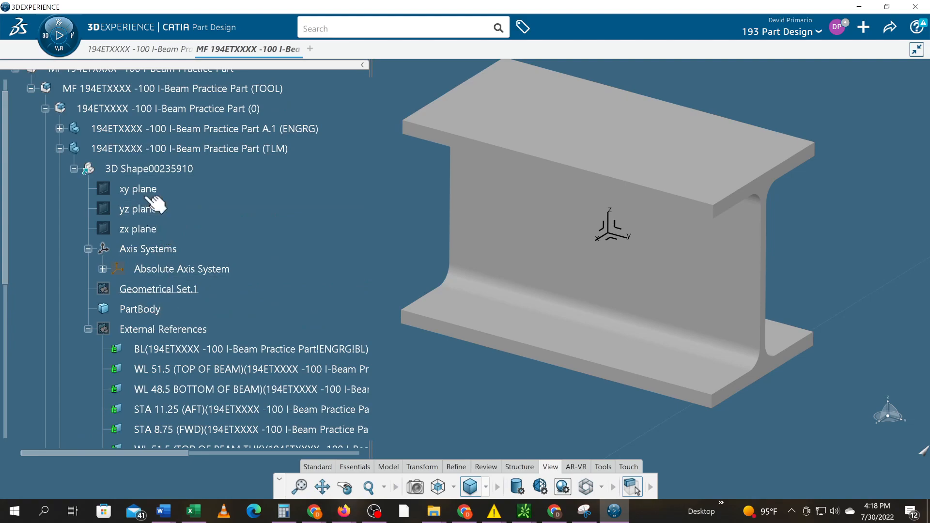
pyautogui.click(59, 129)
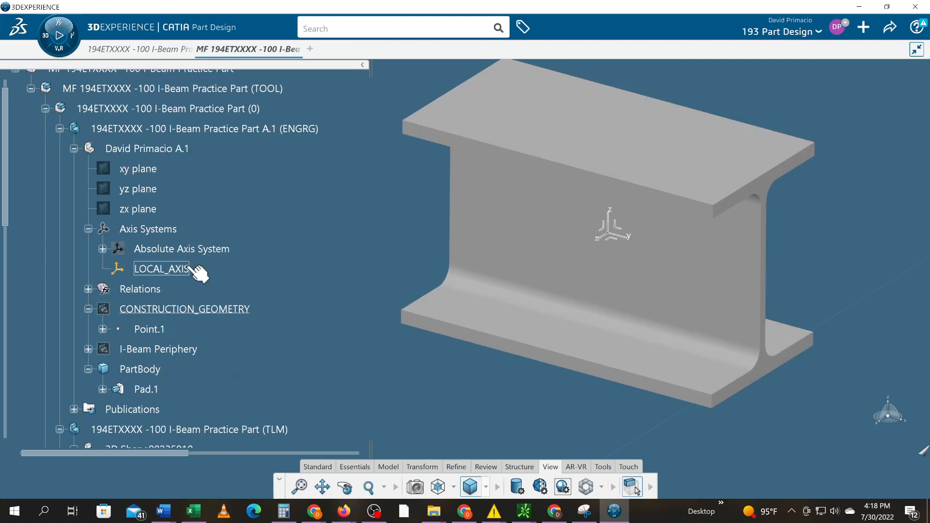
pyautogui.scroll(-2, 238, 262)
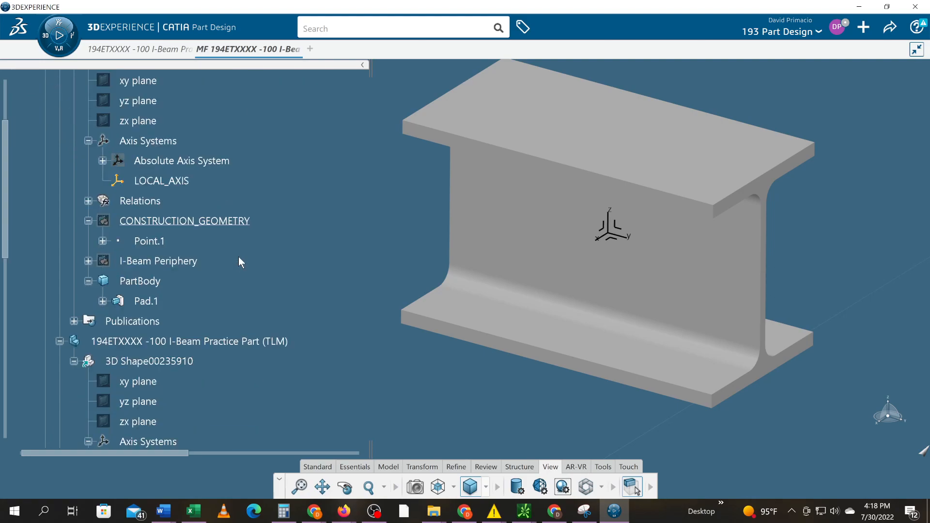
pyautogui.click(73, 321)
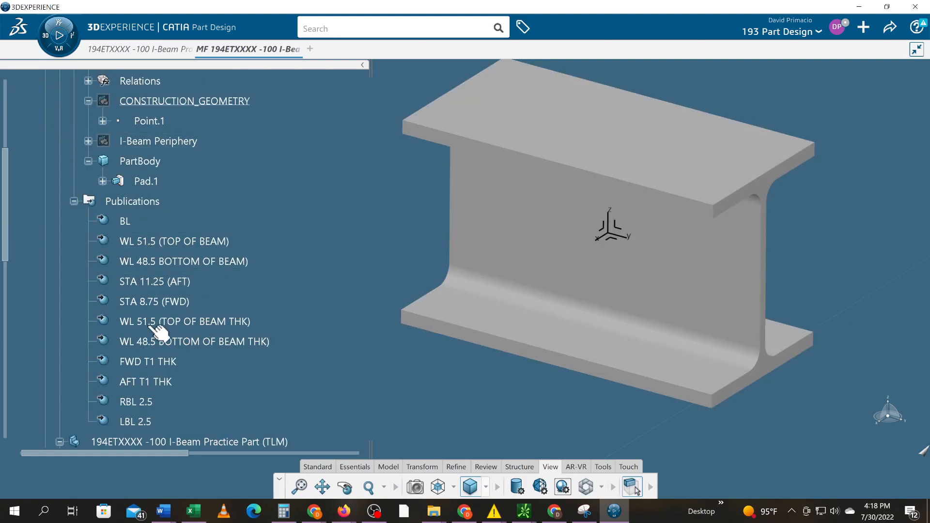
pyautogui.scroll(3, 109, 299)
pyautogui.scroll(2, 109, 300)
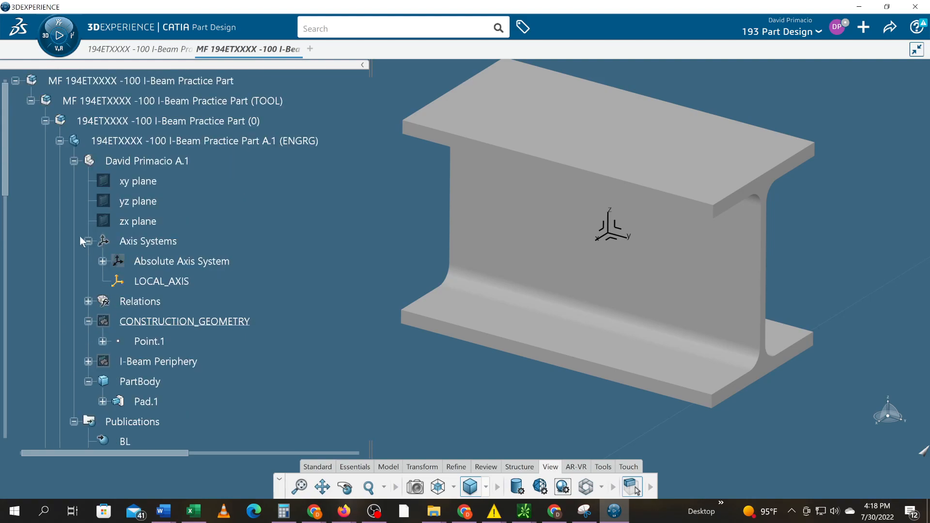
pyautogui.click(58, 143)
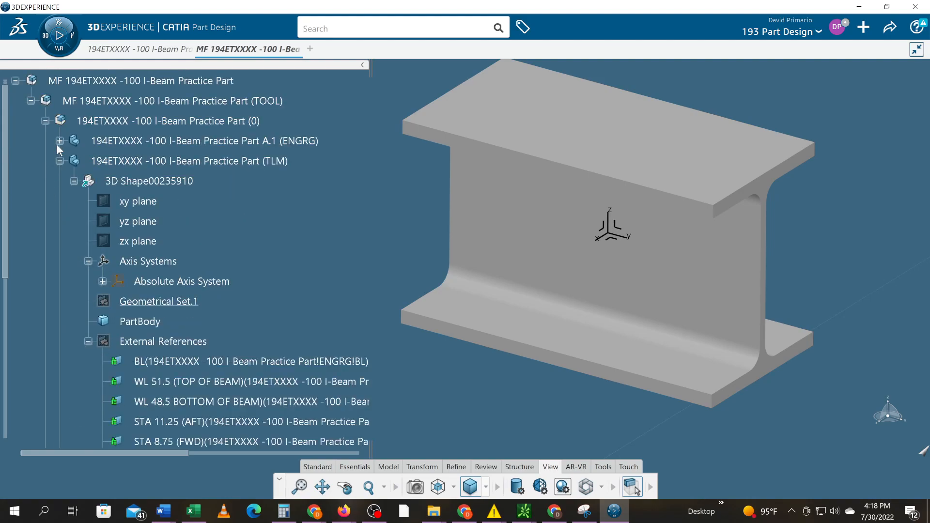
pyautogui.scroll(-2, 91, 269)
pyautogui.scroll(-2, 127, 280)
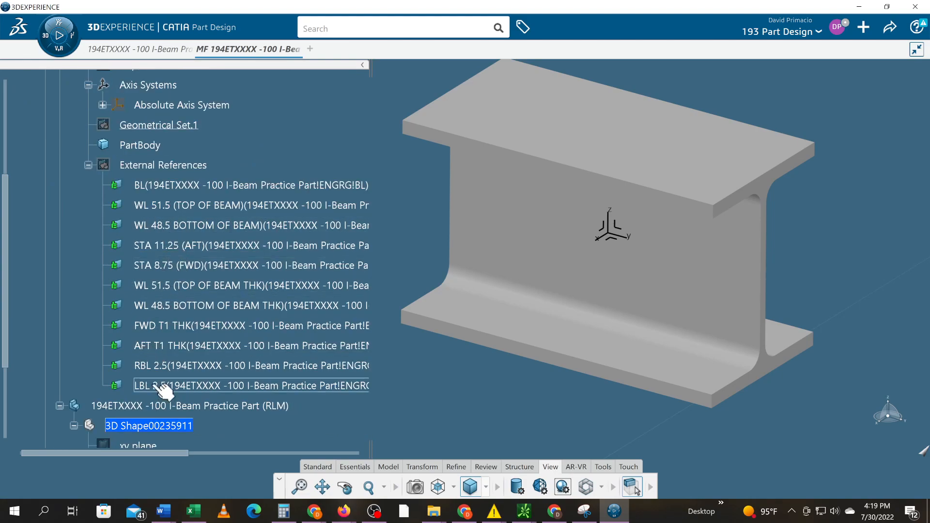
pyautogui.scroll(4, 165, 390)
pyautogui.scroll(-3, 126, 407)
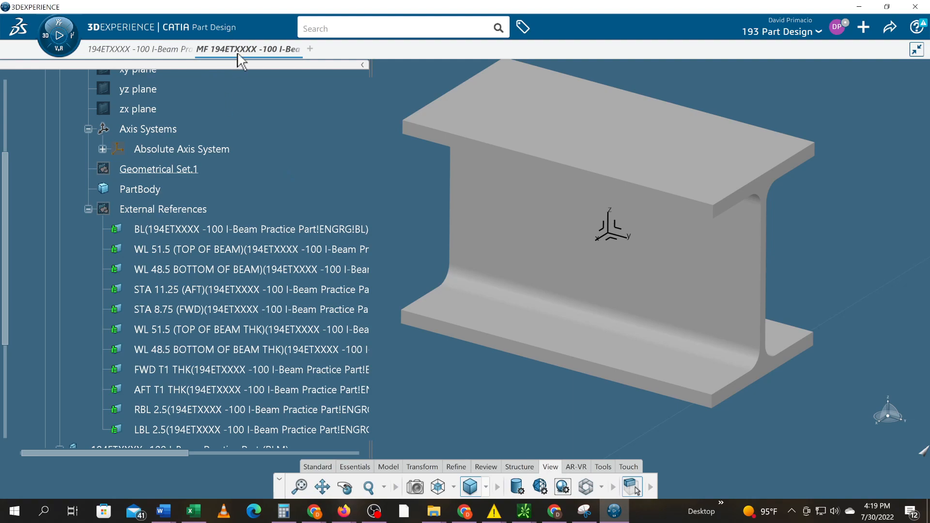
pyautogui.scroll(3, 251, 164)
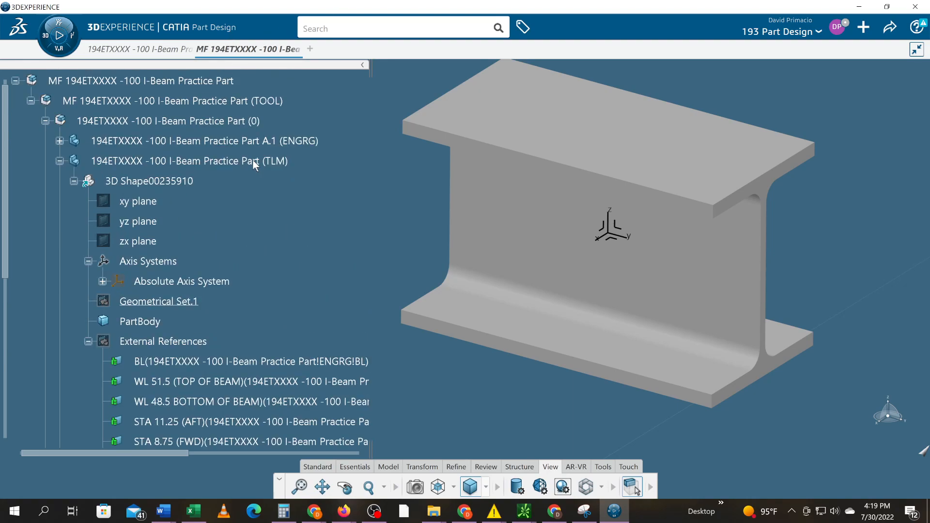
# Activate the product 194ETXXXX -100 I-Beam Practice Part (0) and select its TLM part
pyautogui.click(201, 125)
pyautogui.doubleClick(200, 127)
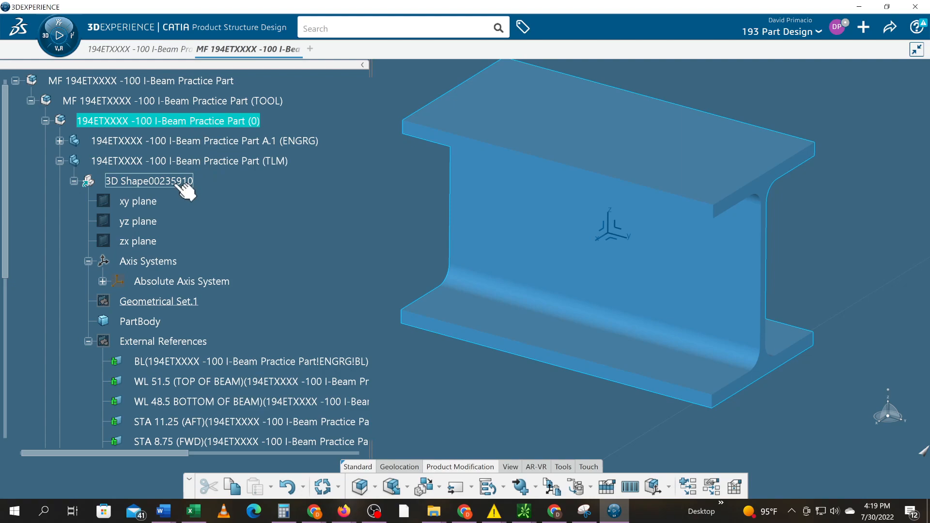
pyautogui.click(181, 184)
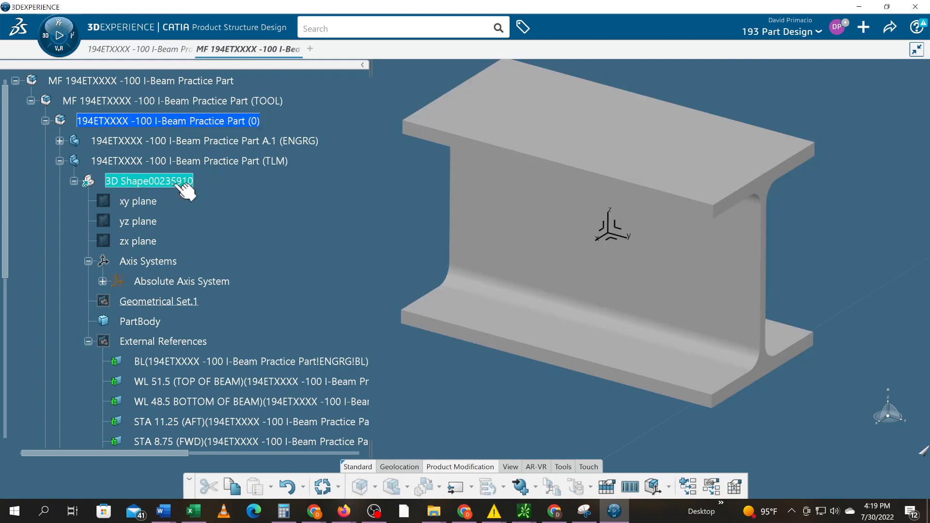
pyautogui.click(182, 165)
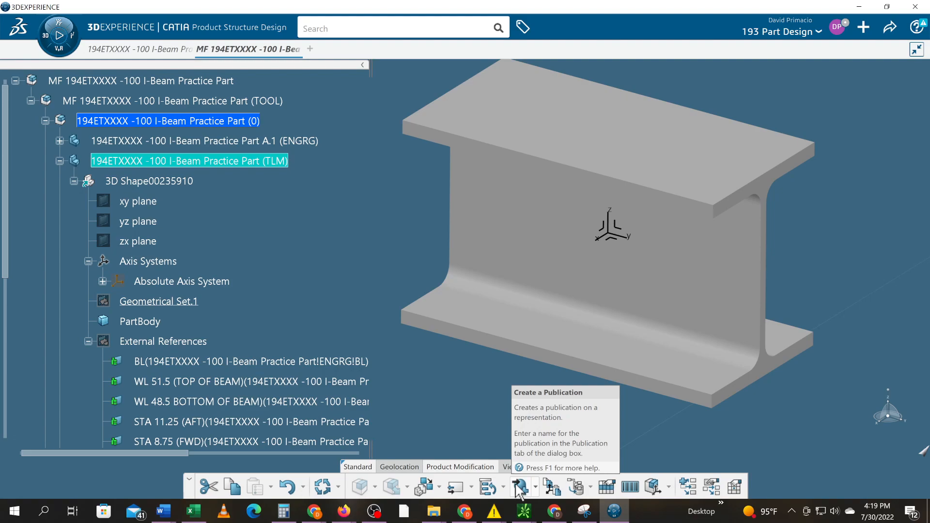
# Show the TLM part's External References planes on the beam and hide them again
pyautogui.click(190, 344)
pyautogui.scroll(-1, 213, 375)
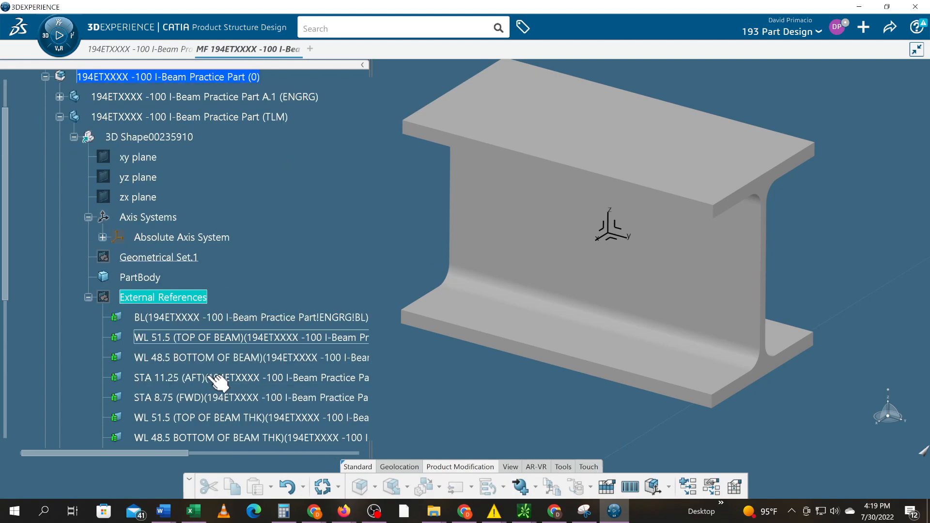
pyautogui.rightClick(180, 297)
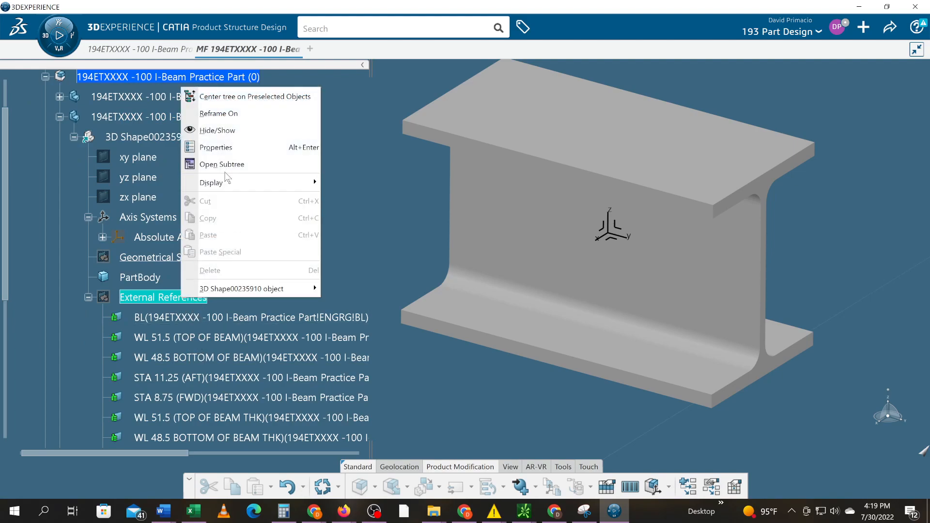
pyautogui.click(227, 131)
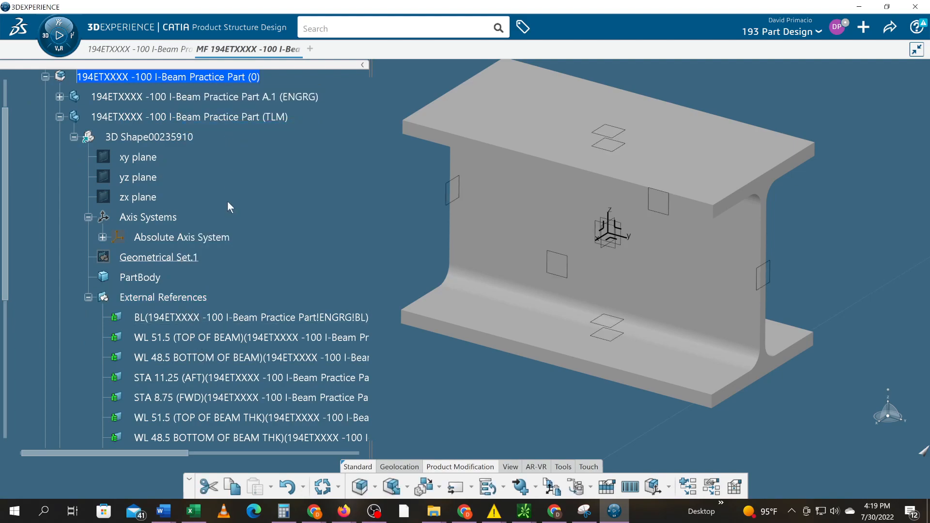
pyautogui.rightClick(190, 297)
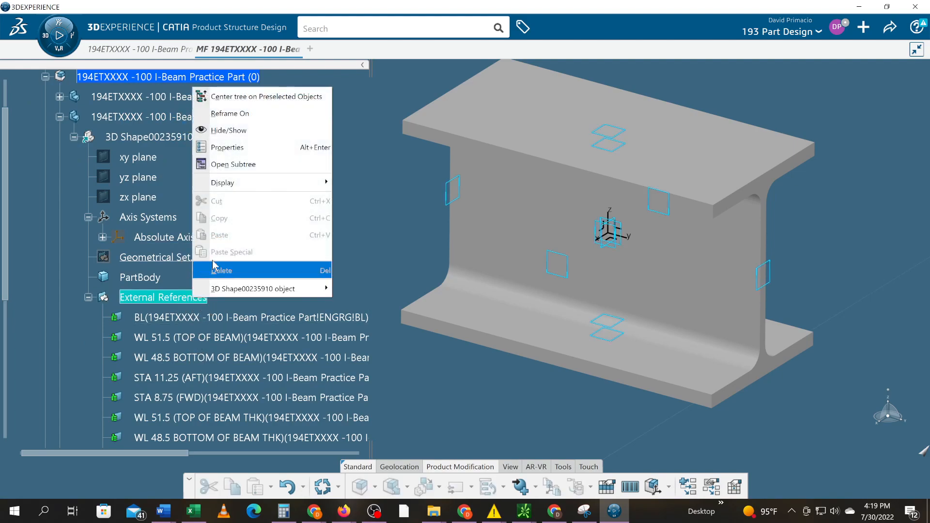
pyautogui.click(220, 137)
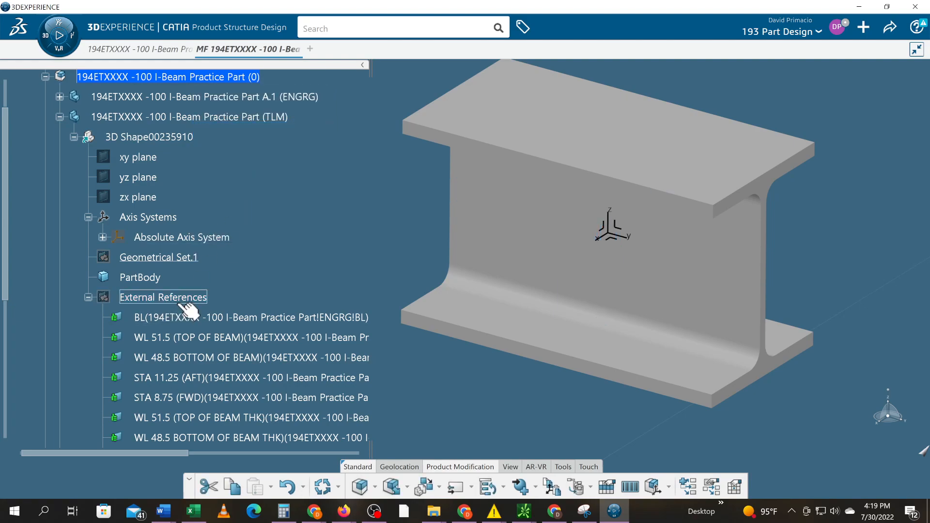
# Publish all eleven external references of the TLM part, BL to LBL 2.5, keeping the proposed functional names
pyautogui.scroll(-3, 189, 308)
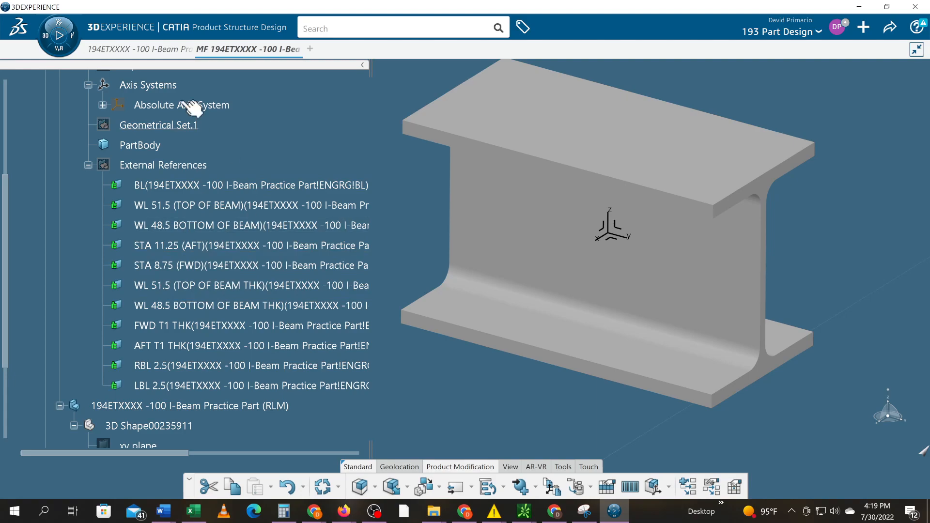
pyautogui.click(181, 167)
pyautogui.rightClick(175, 169)
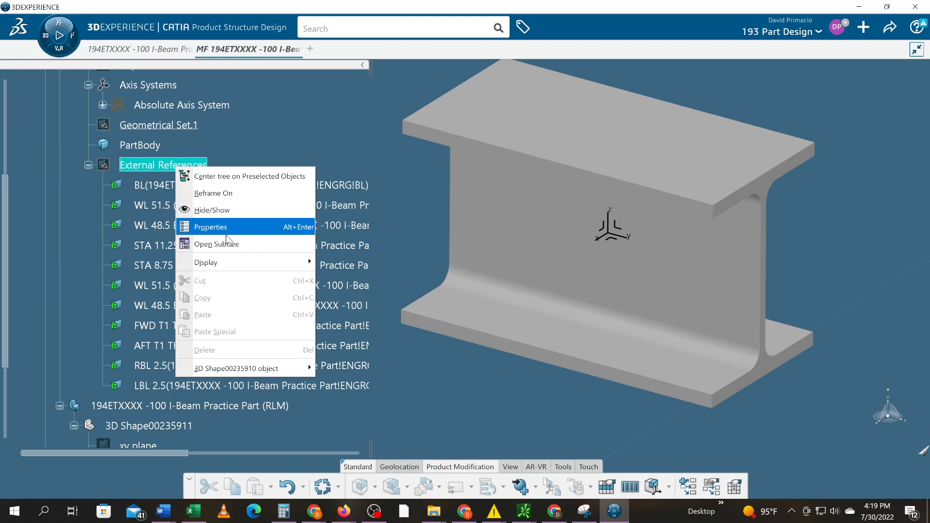
pyautogui.click(150, 171)
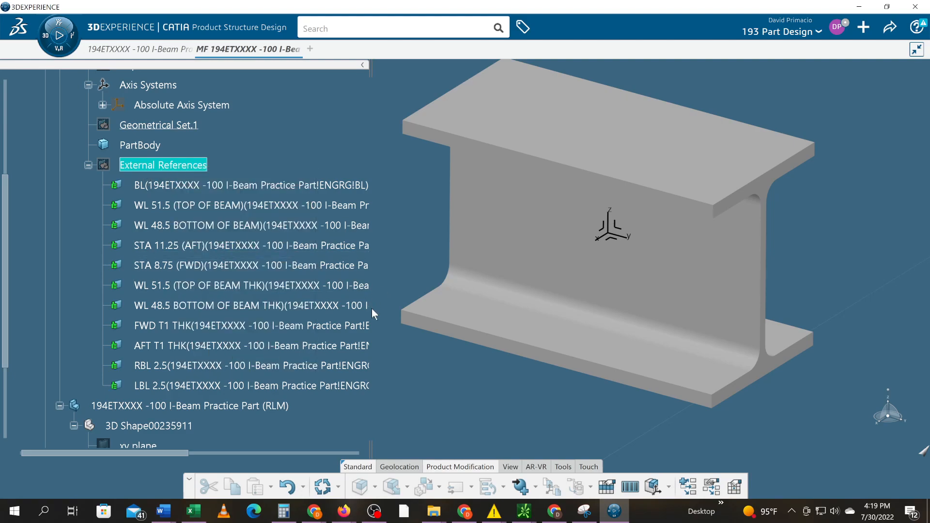
pyautogui.click(520, 484)
pyautogui.click(503, 298)
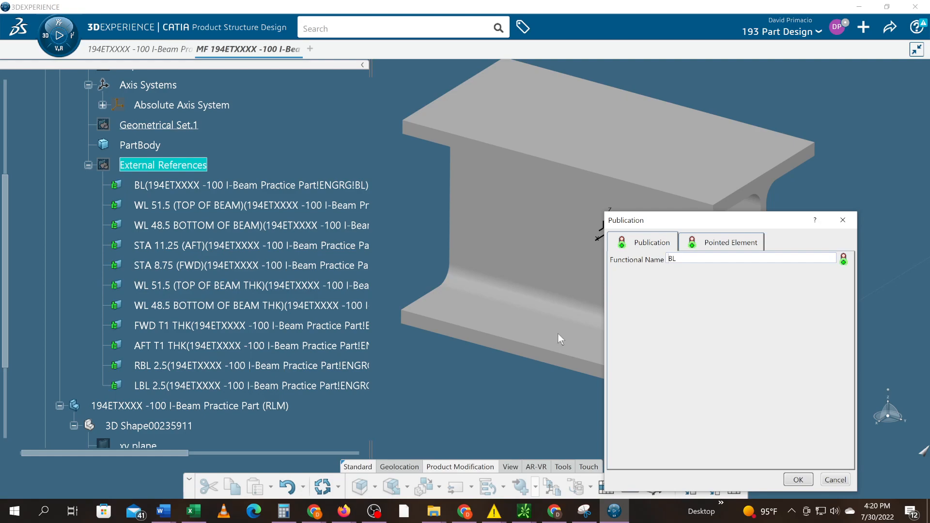
pyautogui.click(795, 480)
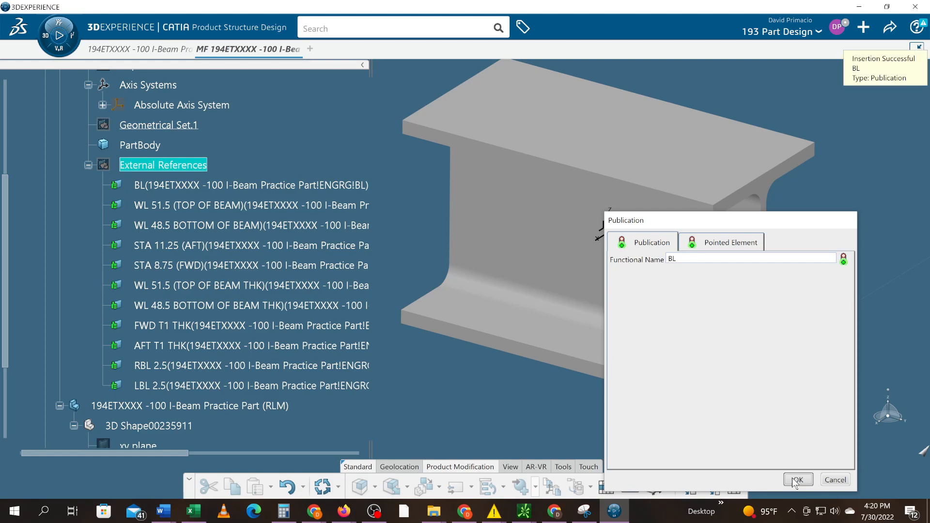
pyautogui.click(795, 480)
pyautogui.click(796, 480)
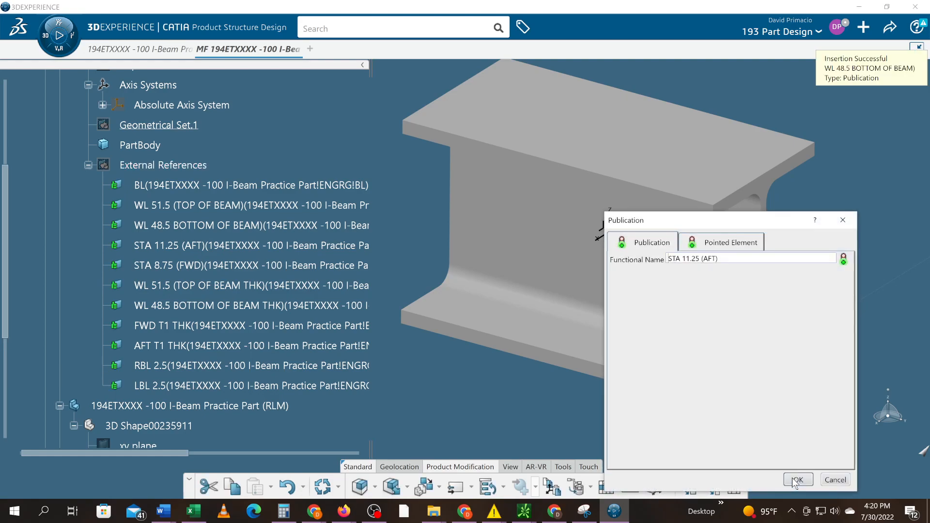
pyautogui.click(795, 480)
pyautogui.click(796, 480)
pyautogui.click(794, 479)
pyautogui.click(795, 480)
pyautogui.click(795, 480)
pyautogui.click(795, 480)
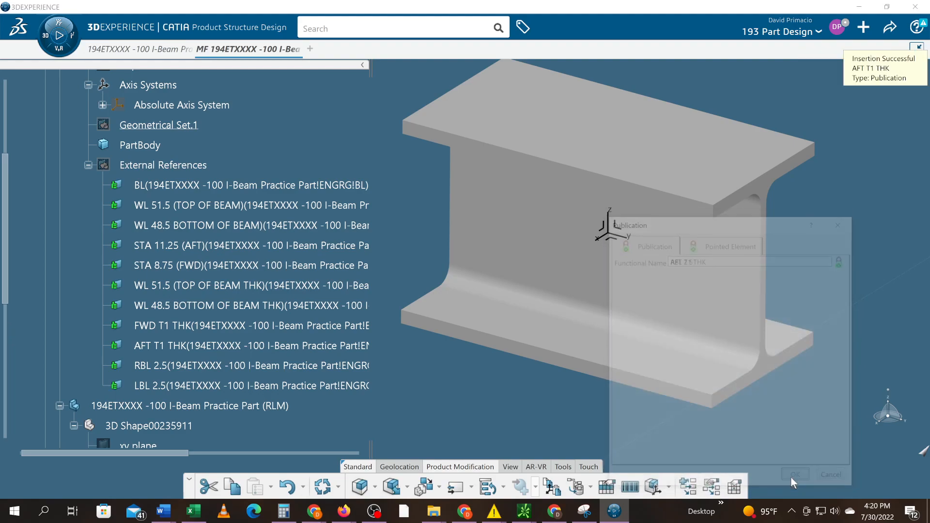
pyautogui.click(795, 479)
pyautogui.click(794, 479)
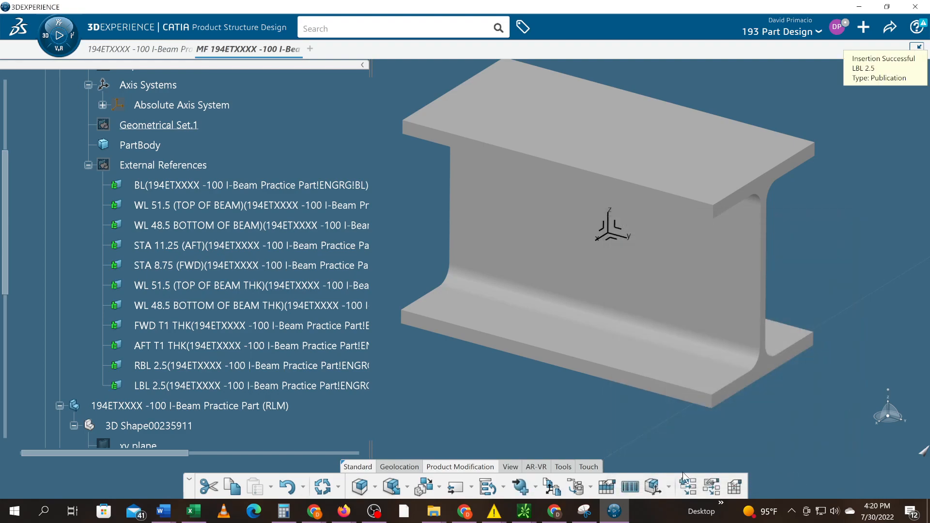
# Undo the publishing of the external references at the level of product 194ETXXXX -100 I-Beam Practice Part (0)
pyautogui.scroll(-3, 210, 438)
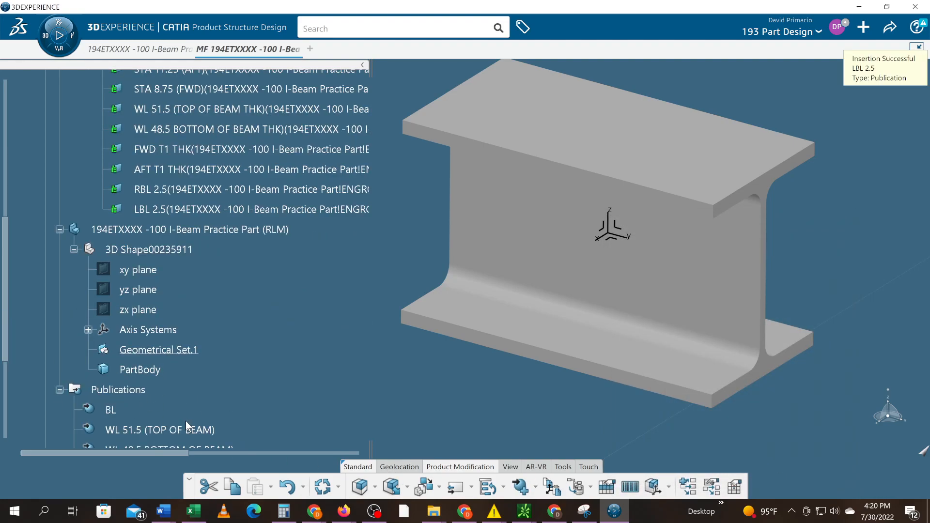
pyautogui.hotkey('ctrl', 'z')
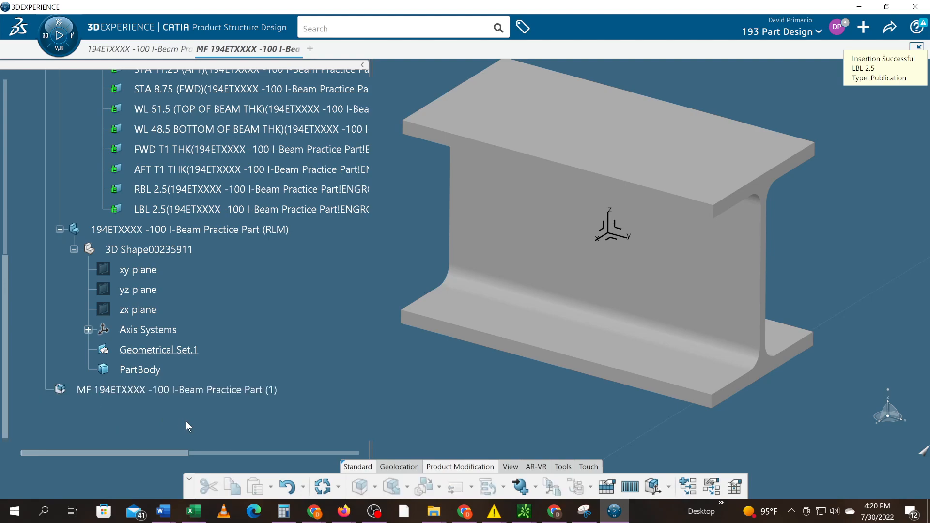
pyautogui.scroll(4, 188, 411)
pyautogui.scroll(3, 194, 409)
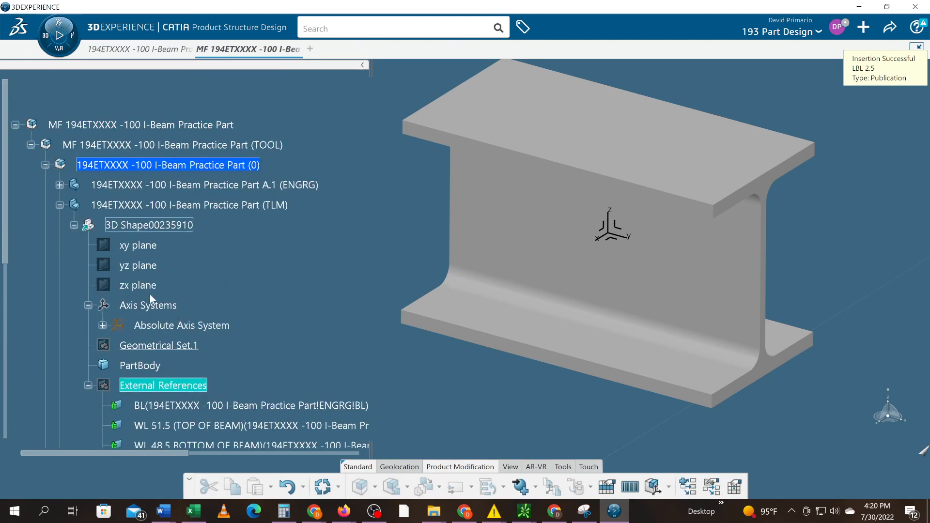
# Make the 194ETXXXX -100 I-Beam Practice Part (TLM) the active object instead of the parent product
pyautogui.click(140, 226)
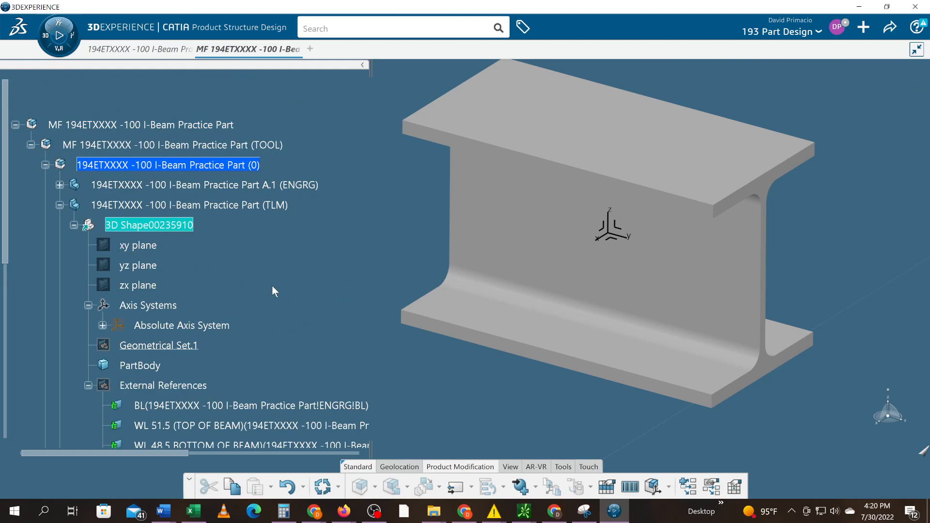
pyautogui.scroll(-3, 243, 362)
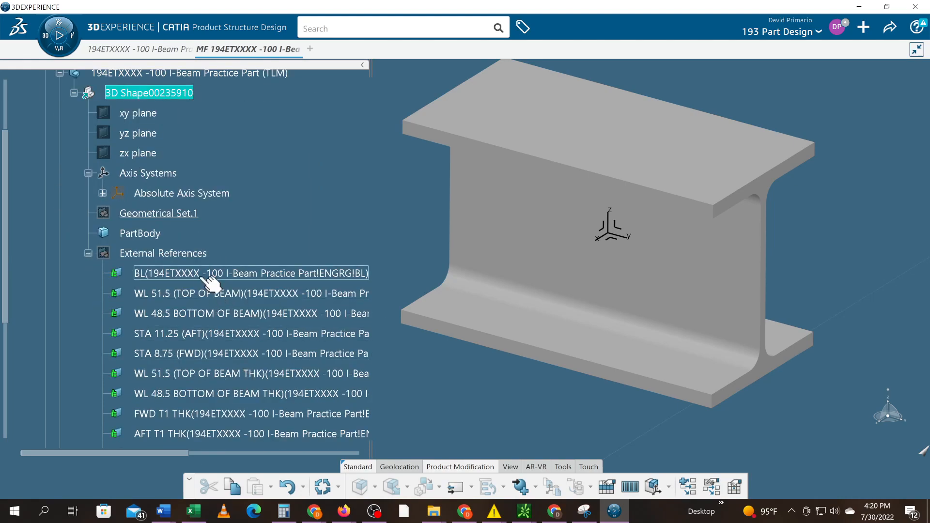
pyautogui.click(245, 227)
pyautogui.scroll(1, 216, 315)
pyautogui.click(184, 254)
pyautogui.scroll(1, 326, 386)
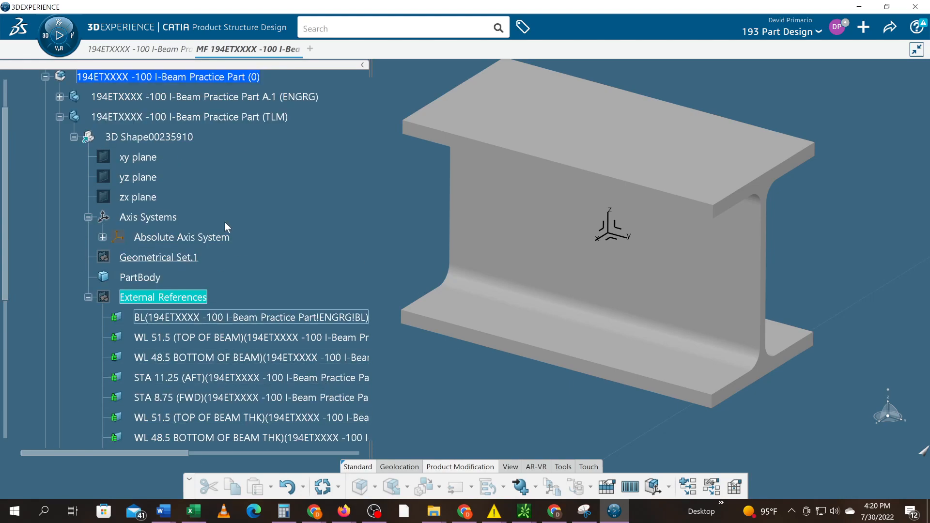
pyautogui.click(170, 117)
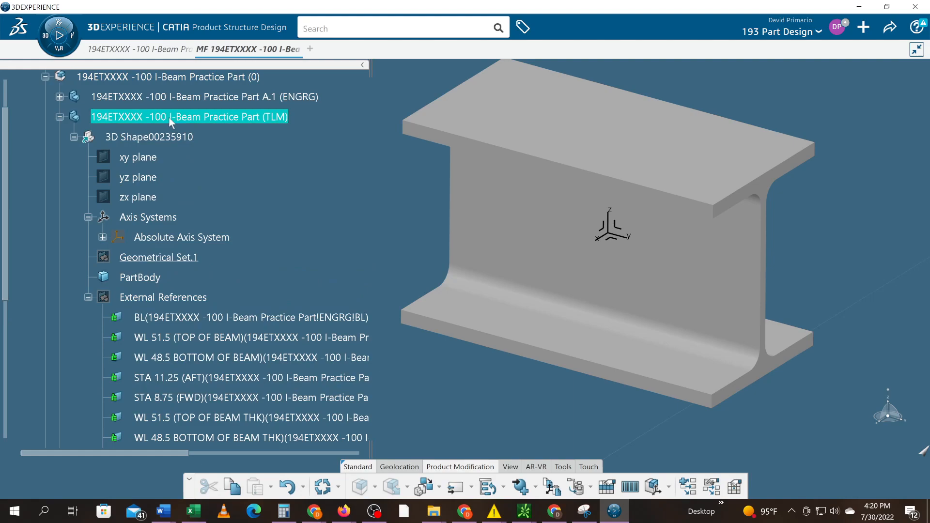
pyautogui.doubleClick(169, 116)
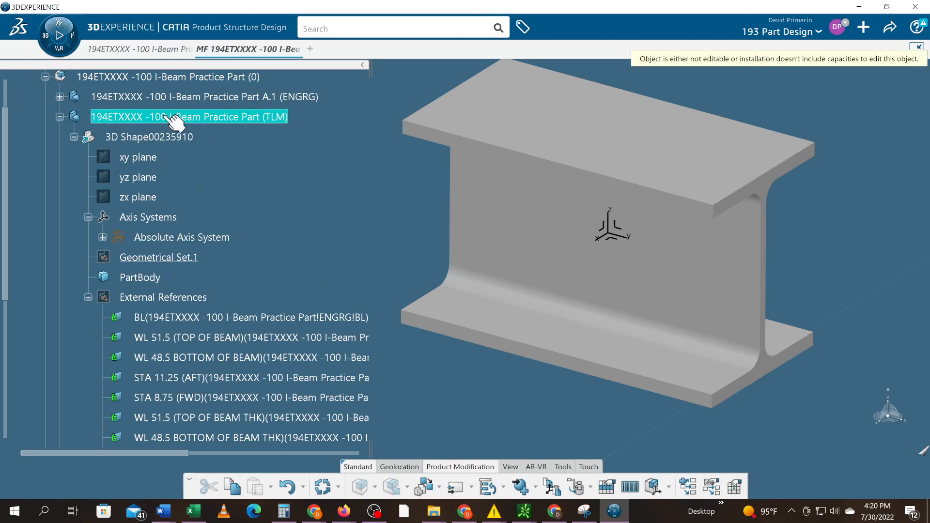
# Publish all eleven elements of the External References set within the active TLM part, accepting each proposed name
pyautogui.click(174, 137)
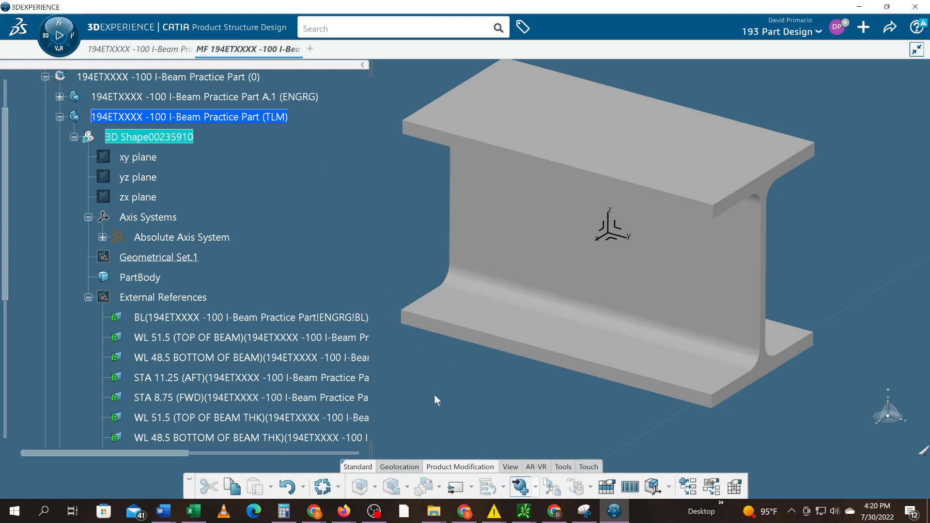
pyautogui.click(177, 297)
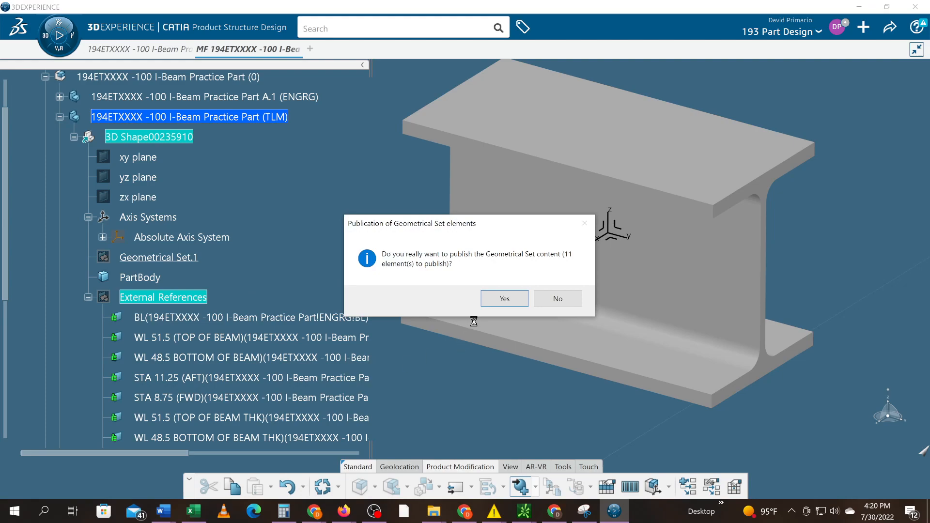
pyautogui.click(514, 297)
pyautogui.click(788, 481)
pyautogui.click(790, 480)
pyautogui.click(790, 481)
pyautogui.click(792, 482)
pyautogui.click(791, 482)
pyautogui.click(792, 481)
pyautogui.click(792, 481)
pyautogui.click(792, 481)
pyautogui.click(794, 481)
pyautogui.click(792, 480)
pyautogui.click(792, 479)
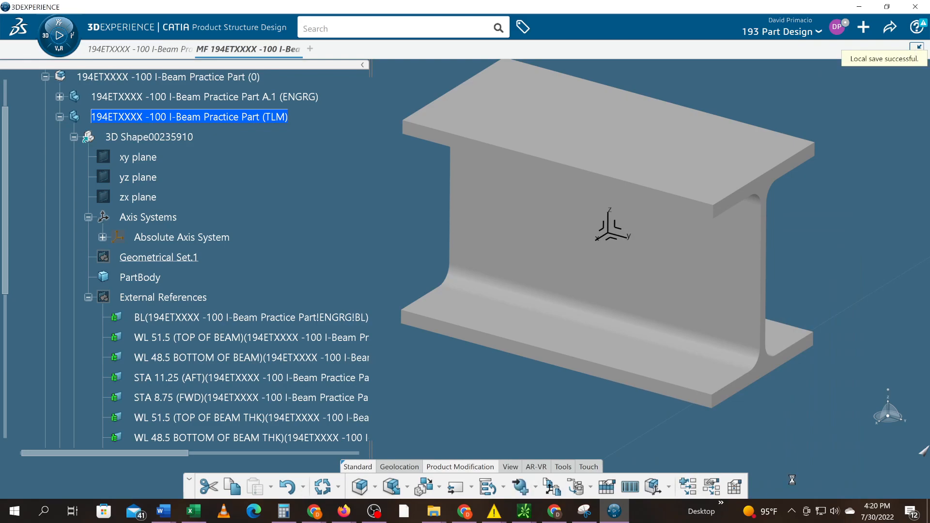
# Expand the TLM part's Publications and collapse its External References and 3D shape in the tree
pyautogui.scroll(-3, 358, 373)
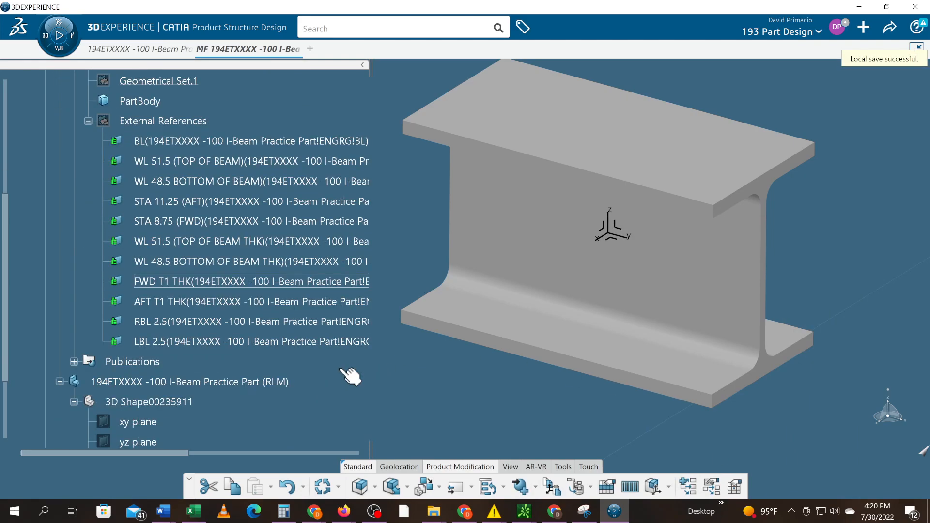
pyautogui.click(73, 362)
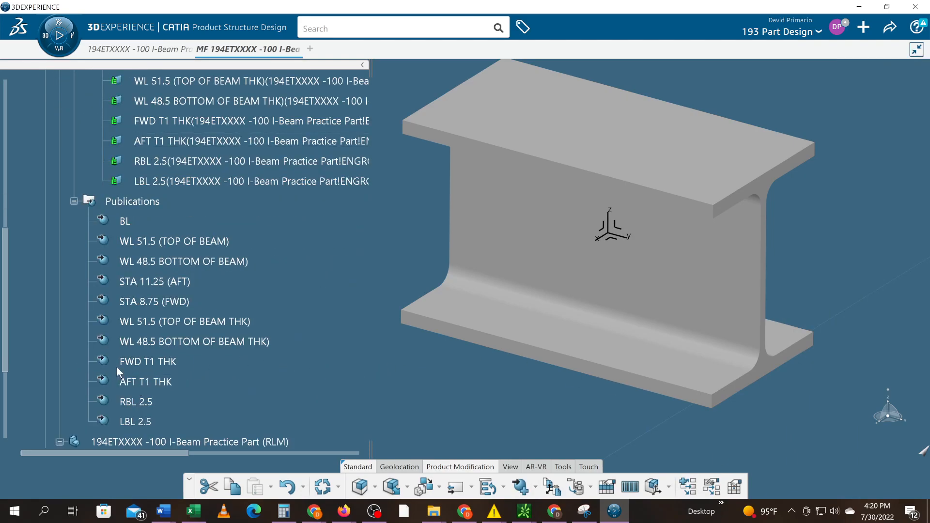
pyautogui.scroll(1, 116, 366)
pyautogui.scroll(3, 132, 386)
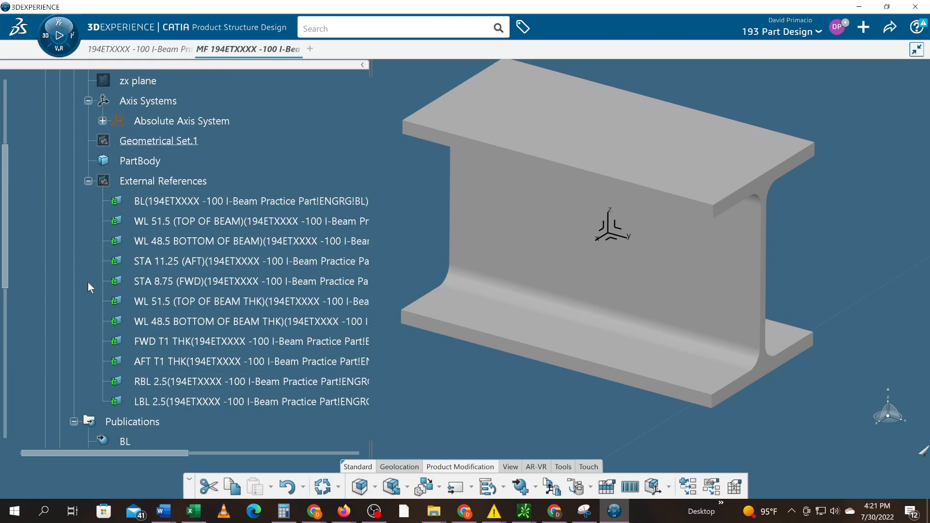
pyautogui.click(84, 182)
pyautogui.scroll(2, 97, 232)
pyautogui.scroll(1, 103, 275)
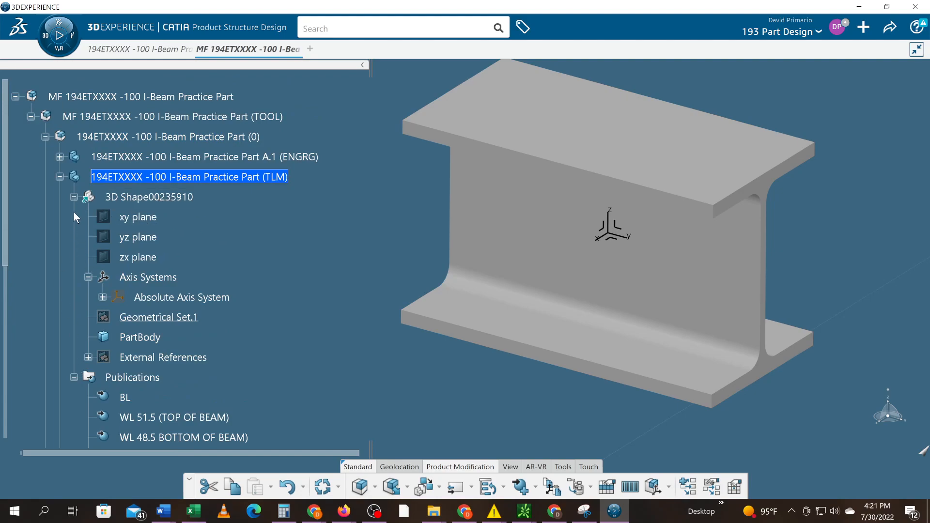
pyautogui.click(74, 196)
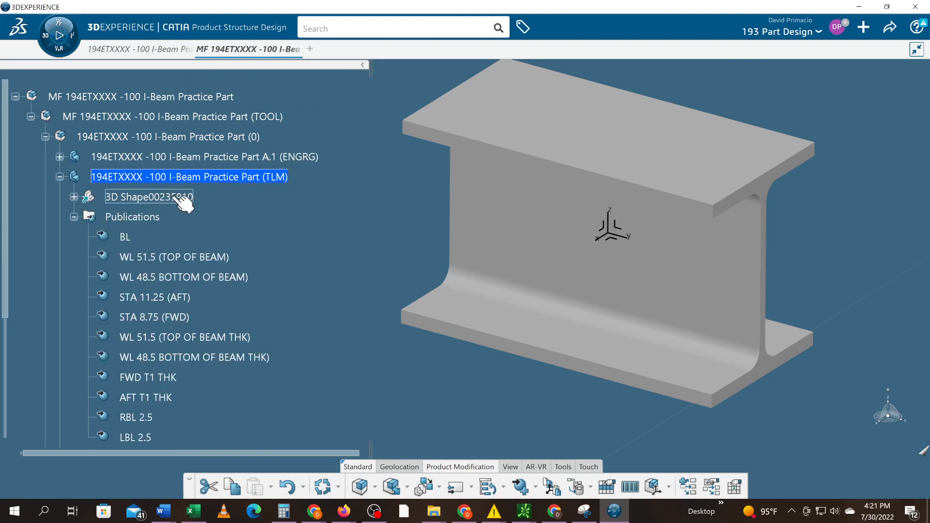
# Try to copy the TLM part's publications BL through LBL 2.5 while the TLM part is active
pyautogui.scroll(-1, 253, 200)
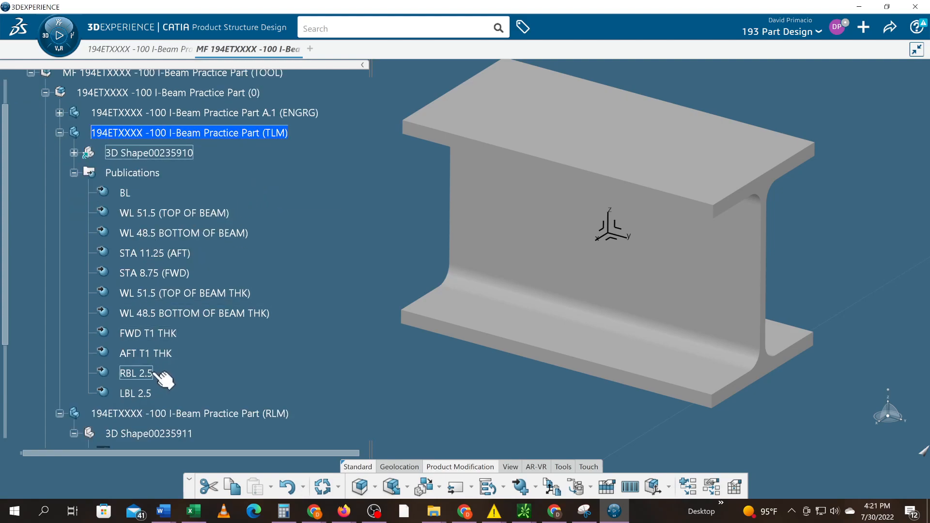
pyautogui.scroll(-2, 155, 376)
pyautogui.scroll(-1, 164, 383)
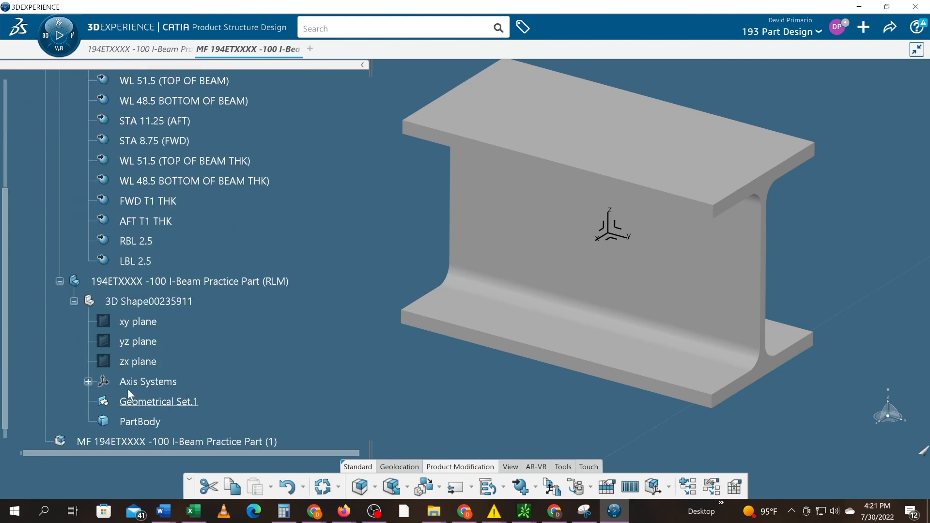
pyautogui.scroll(3, 248, 304)
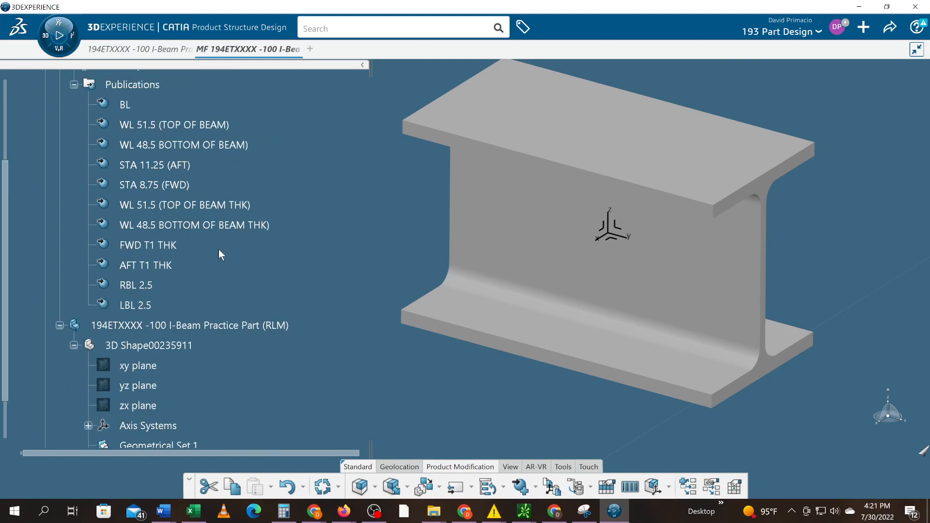
pyautogui.click(126, 193)
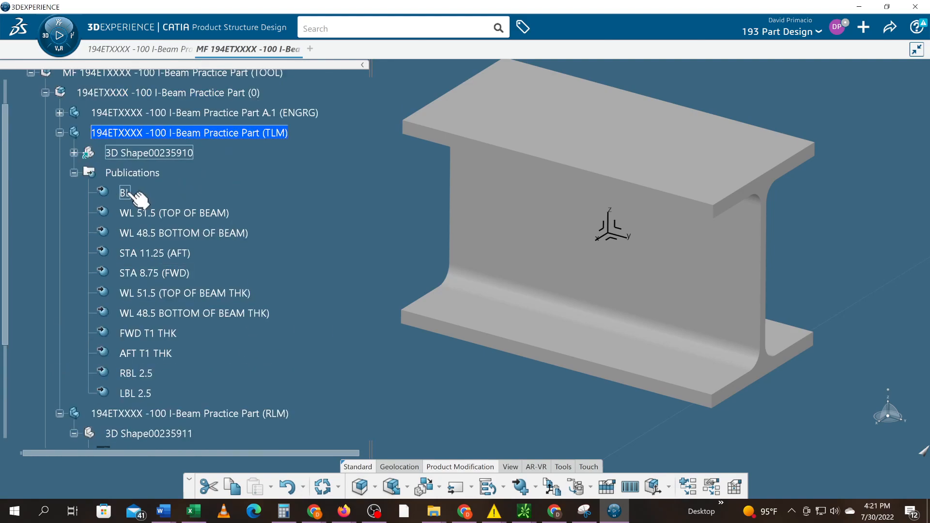
pyautogui.keyDown('shift'); pyautogui.click(140, 390); pyautogui.keyUp('shift')
pyautogui.rightClick(142, 390)
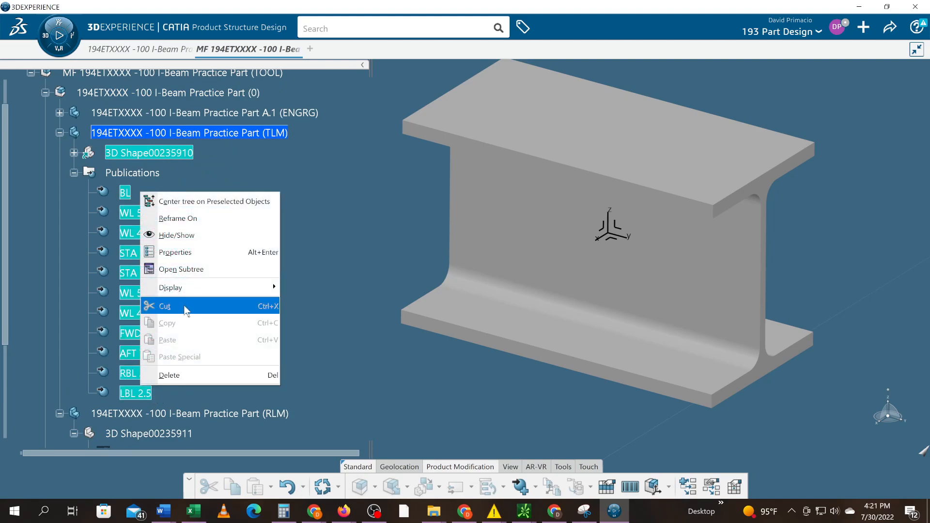
pyautogui.click(298, 243)
# Activate the TLM part's 3D shape for editing in Part Design
pyautogui.scroll(3, 194, 158)
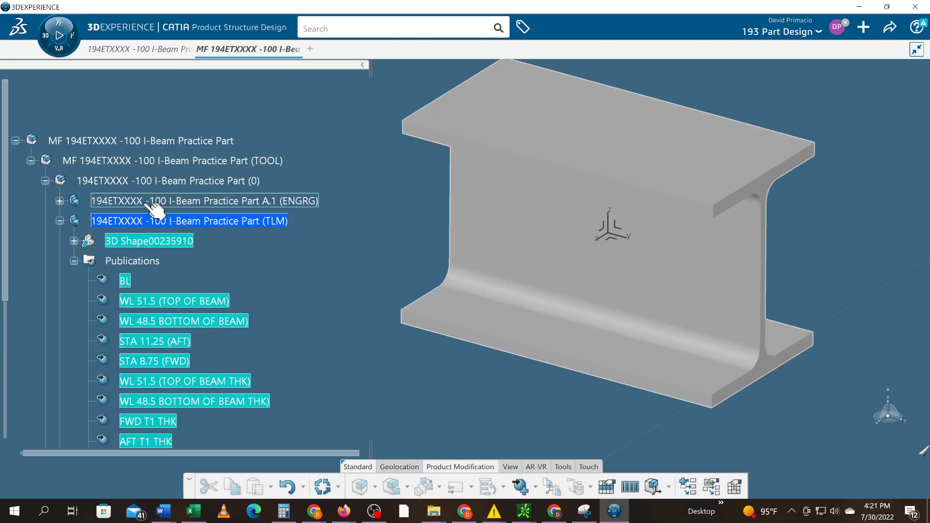
pyautogui.click(137, 242)
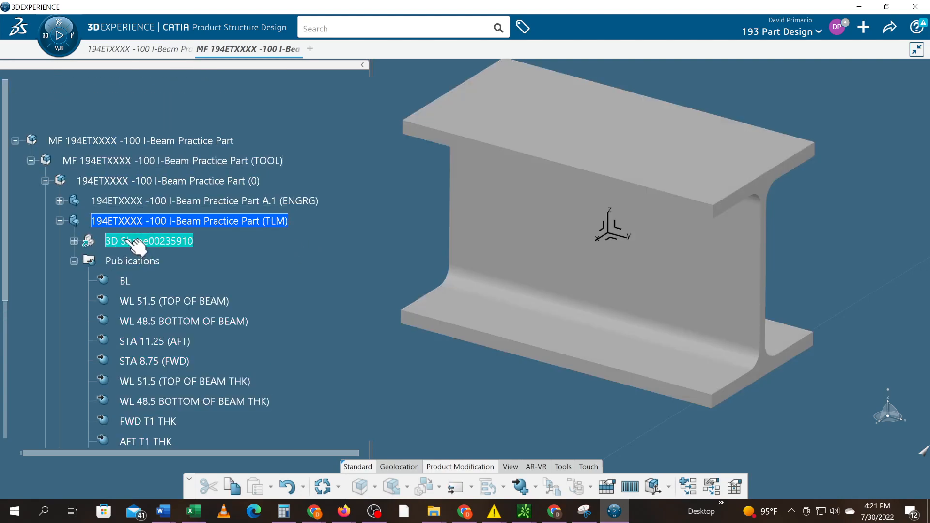
pyautogui.doubleClick(129, 221)
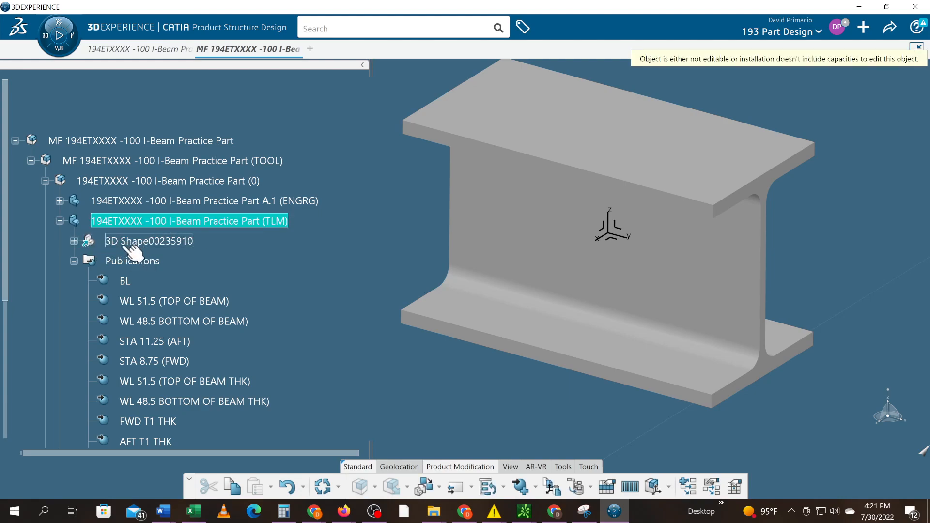
pyautogui.click(137, 246)
pyautogui.doubleClick(137, 247)
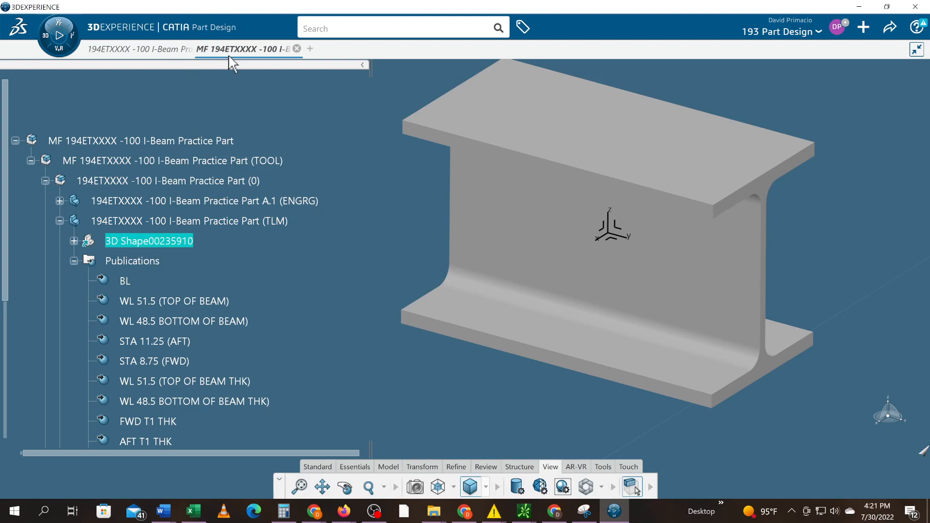
# Copy all eleven publications of the TLM part, from BL to LBL 2.5
pyautogui.scroll(-1, 203, 244)
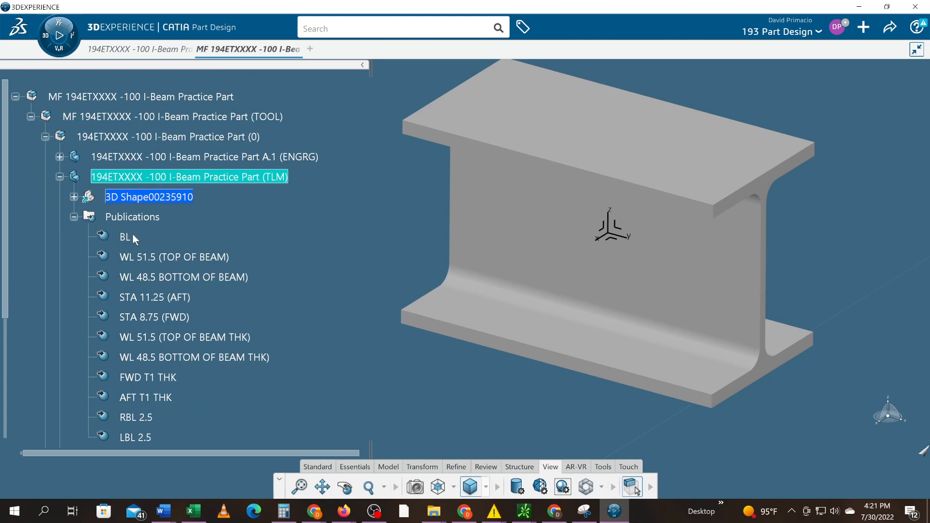
pyautogui.click(137, 239)
pyautogui.scroll(-1, 139, 262)
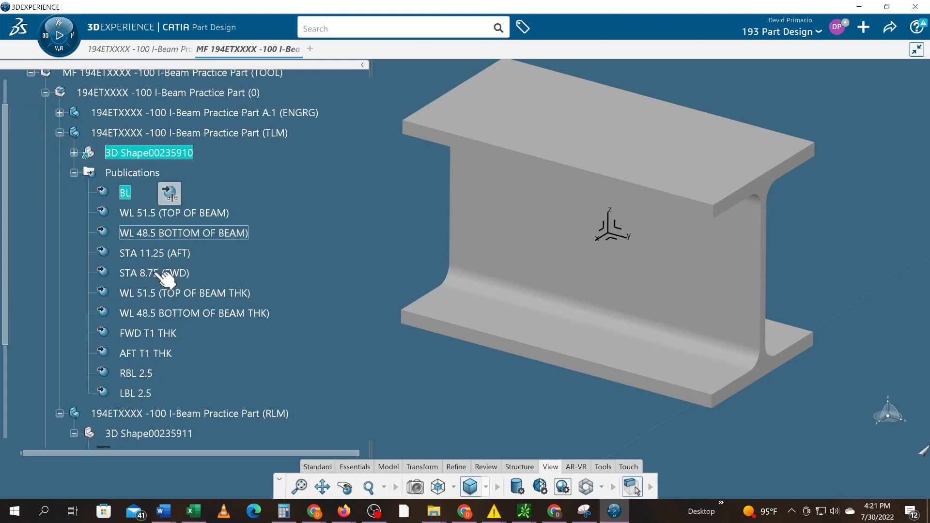
pyautogui.keyDown('shift'); pyautogui.click(153, 398); pyautogui.keyUp('shift')
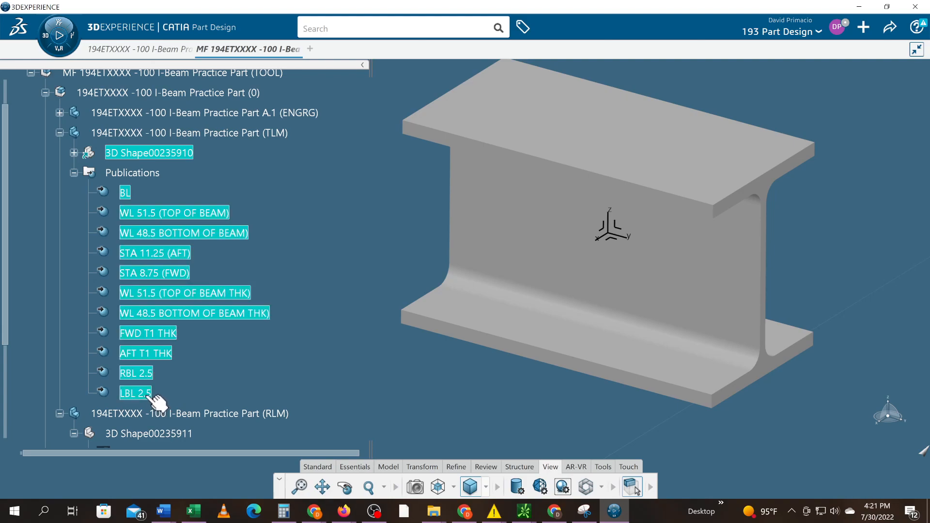
pyautogui.rightClick(184, 313)
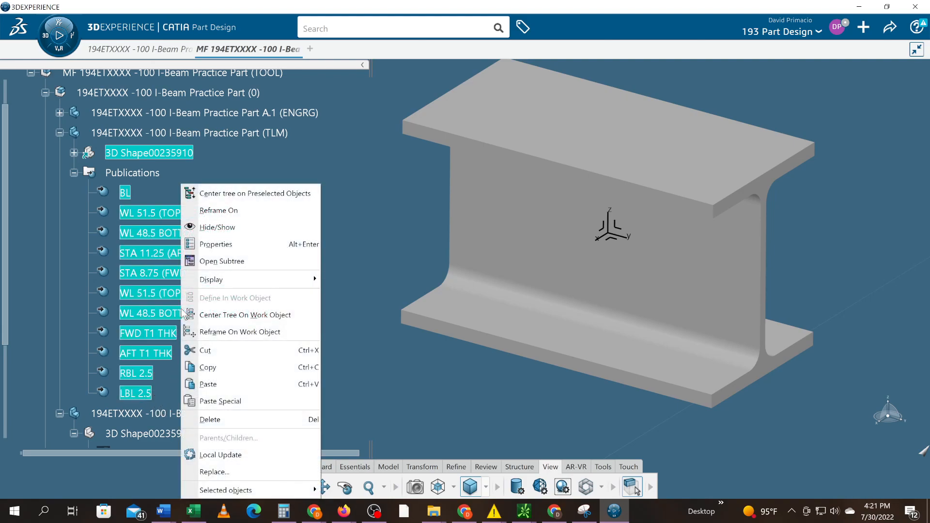
pyautogui.click(207, 367)
# Paste the copied TLM publications into the RLM part's 3D shape with Paste Special, As Result With Link
pyautogui.scroll(-5, 201, 367)
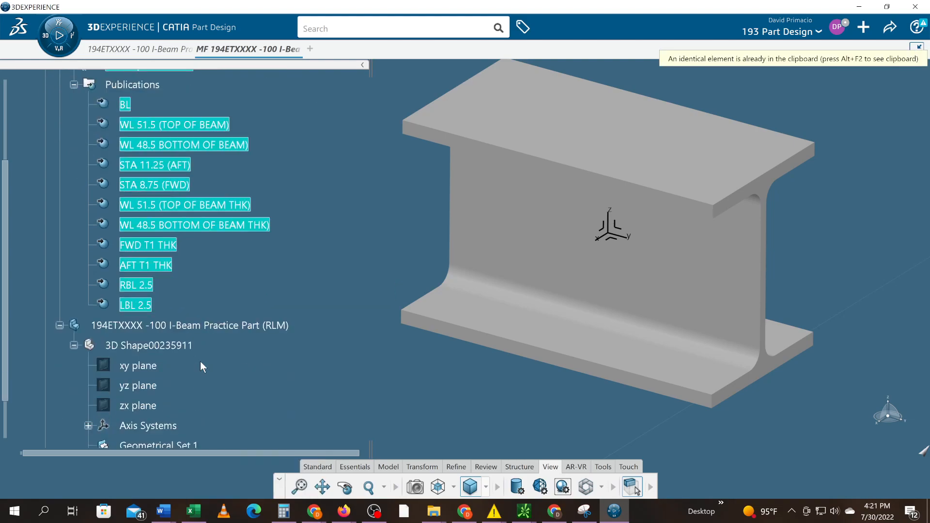
pyautogui.scroll(1, 200, 361)
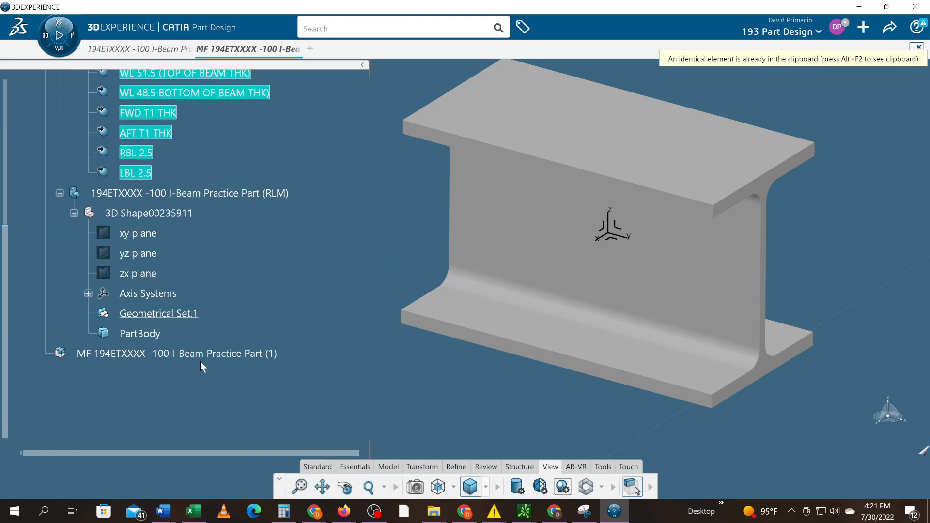
pyautogui.click(154, 217)
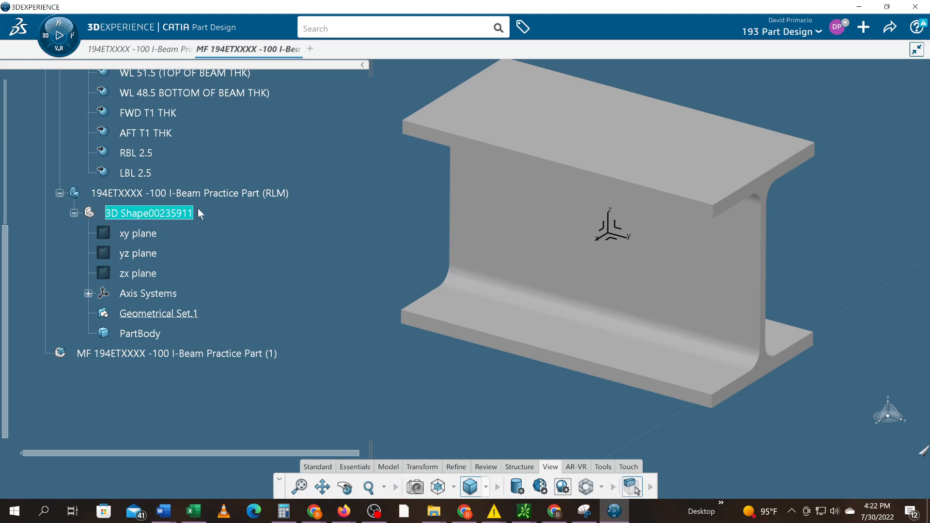
pyautogui.rightClick(177, 218)
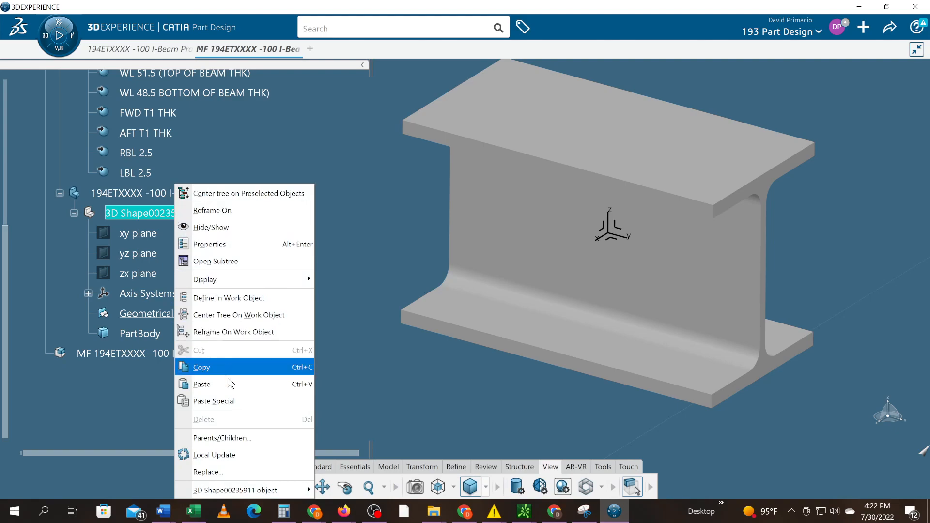
pyautogui.click(233, 402)
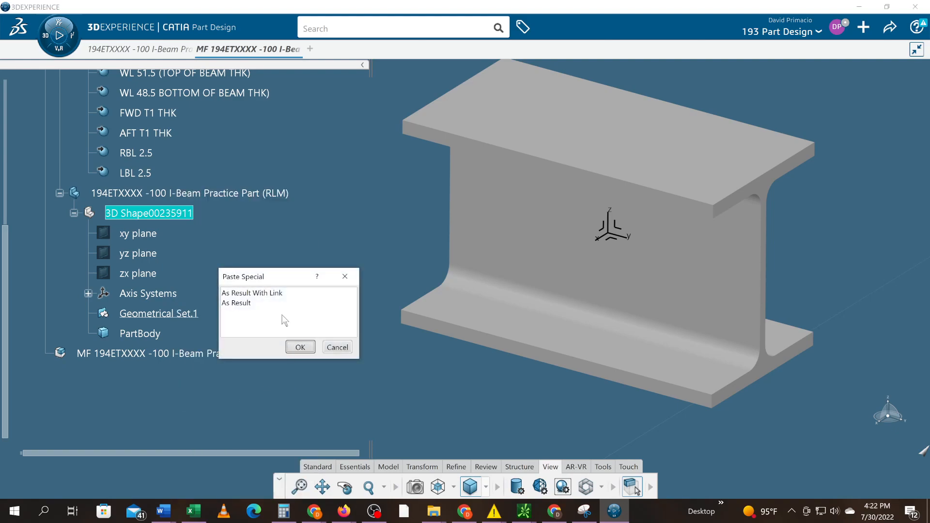
pyautogui.click(282, 293)
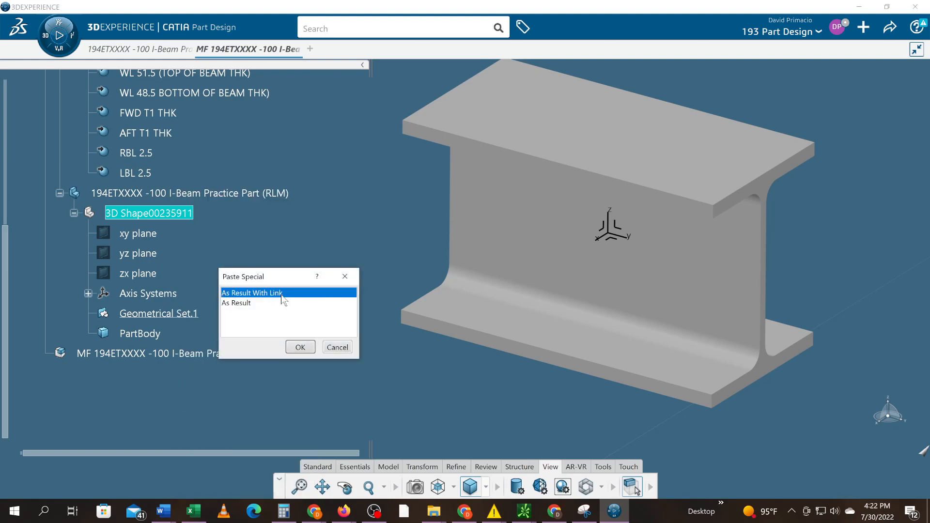
pyautogui.click(300, 347)
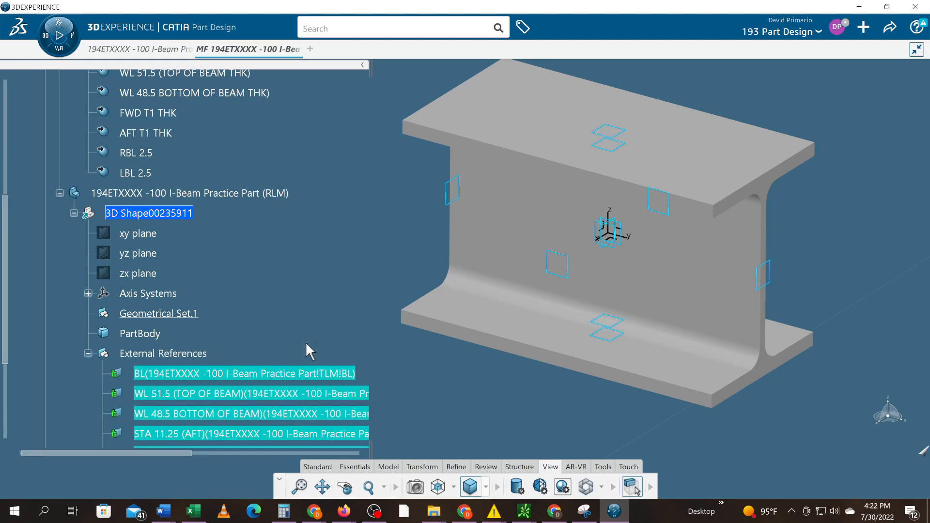
# Examine the pasted External References under the RLM part's 3D shape, from BL to LBL 2.5
pyautogui.click(86, 295)
pyautogui.click(86, 295)
pyautogui.click(74, 214)
pyautogui.click(73, 214)
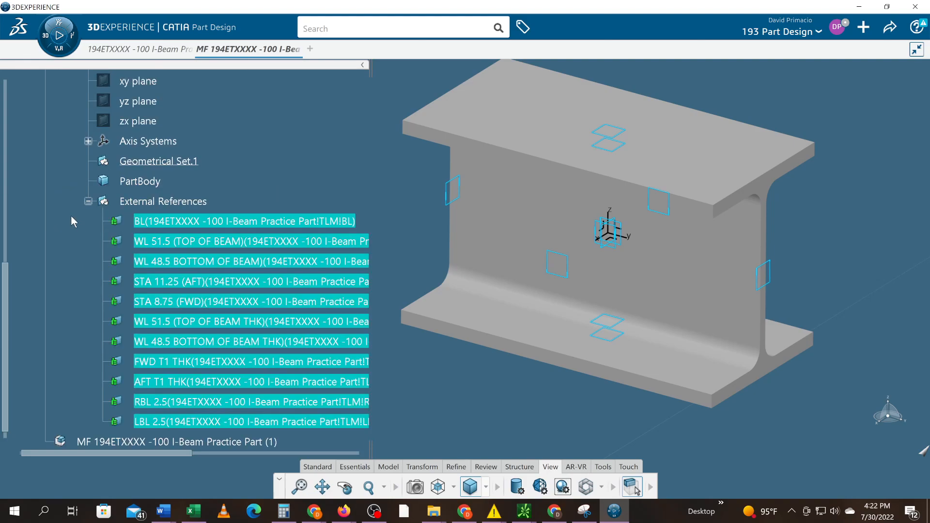
pyautogui.scroll(3, 129, 225)
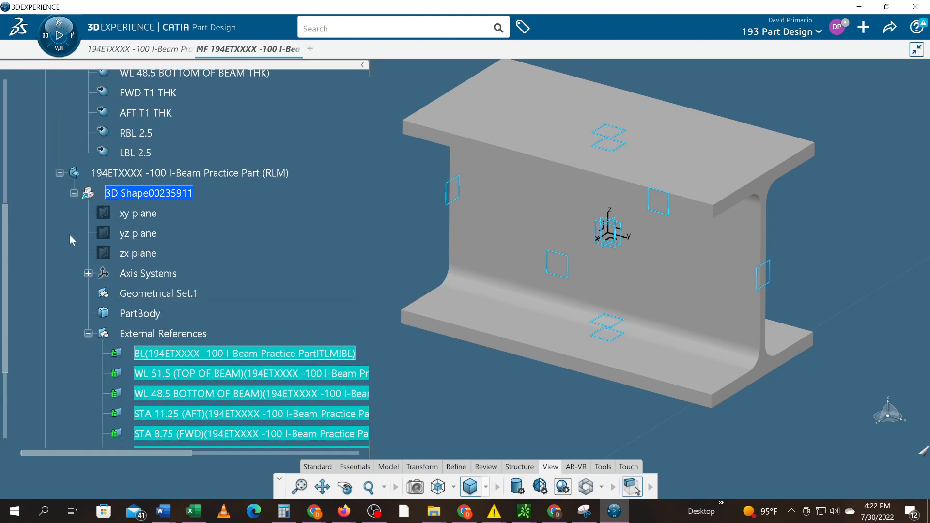
pyautogui.scroll(-4, 169, 330)
pyautogui.scroll(2, 177, 332)
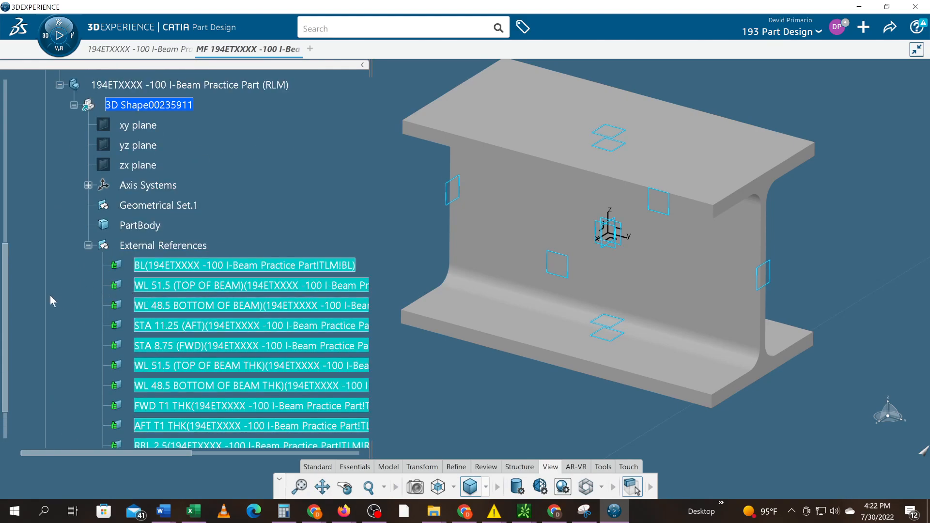
pyautogui.click(63, 294)
pyautogui.scroll(-2, 64, 293)
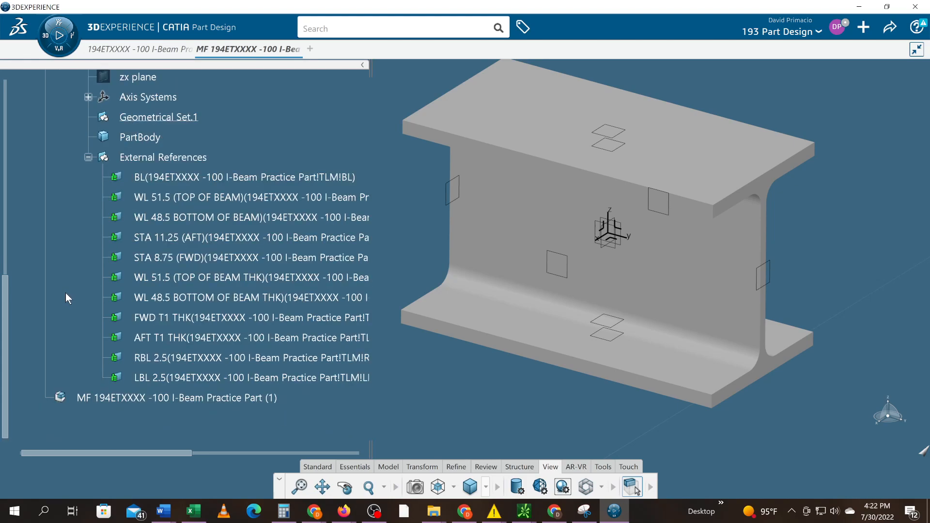
pyautogui.scroll(-1, 69, 290)
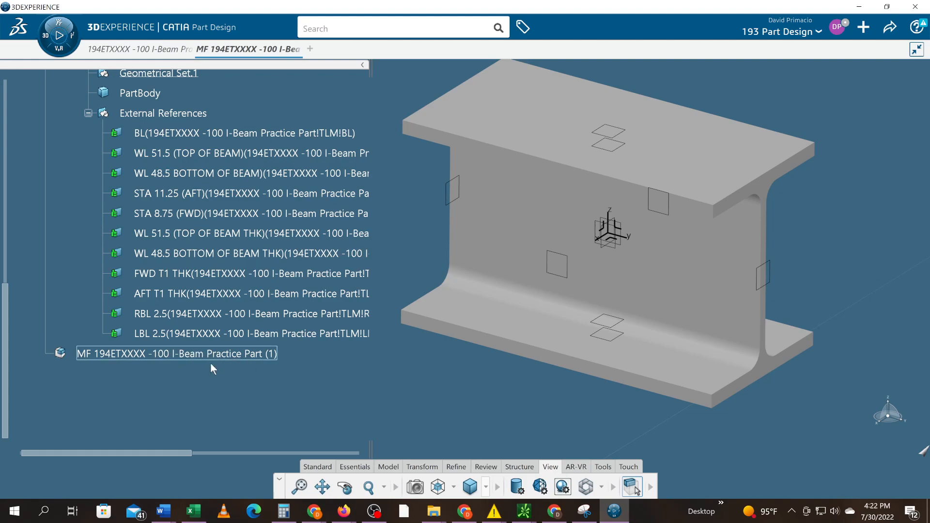
pyautogui.scroll(2, 209, 363)
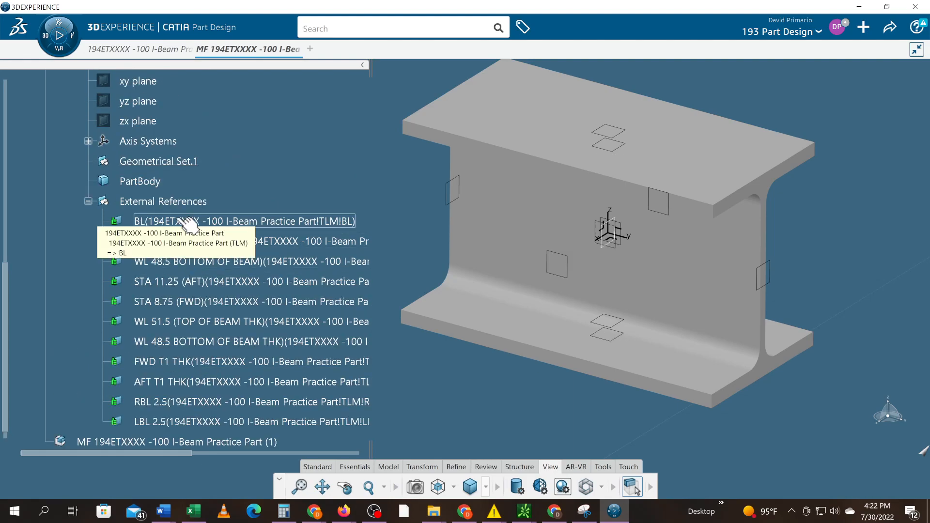
pyautogui.click(184, 222)
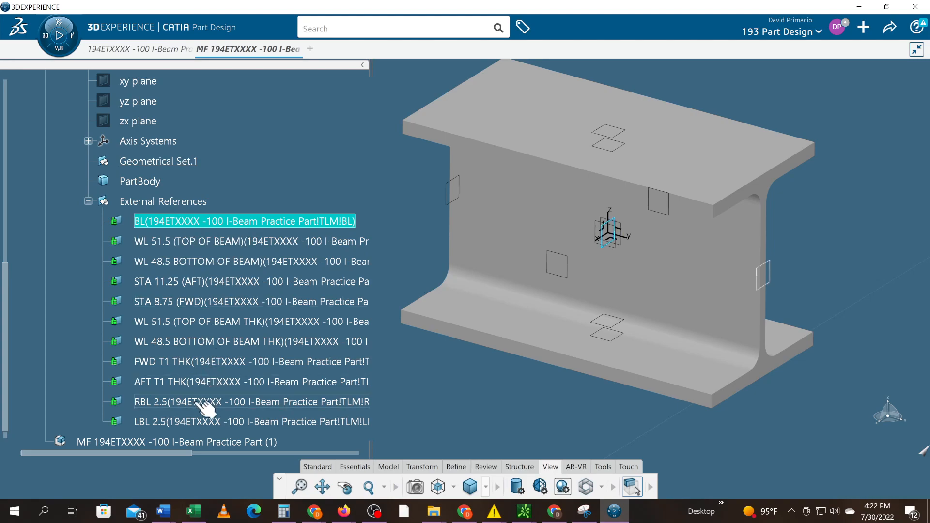
pyautogui.keyDown('shift'); pyautogui.click(198, 423); pyautogui.keyUp('shift')
pyautogui.rightClick(199, 423)
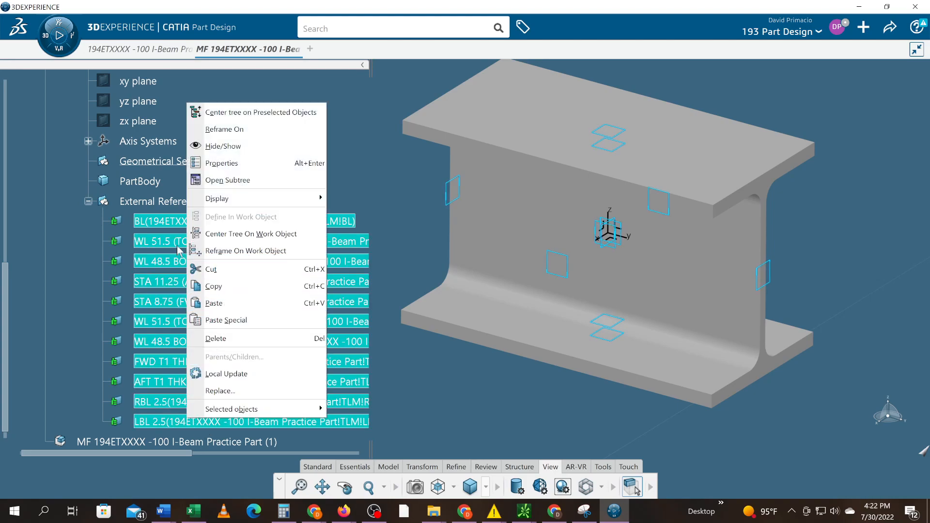
pyautogui.click(171, 202)
pyautogui.doubleClick(167, 201)
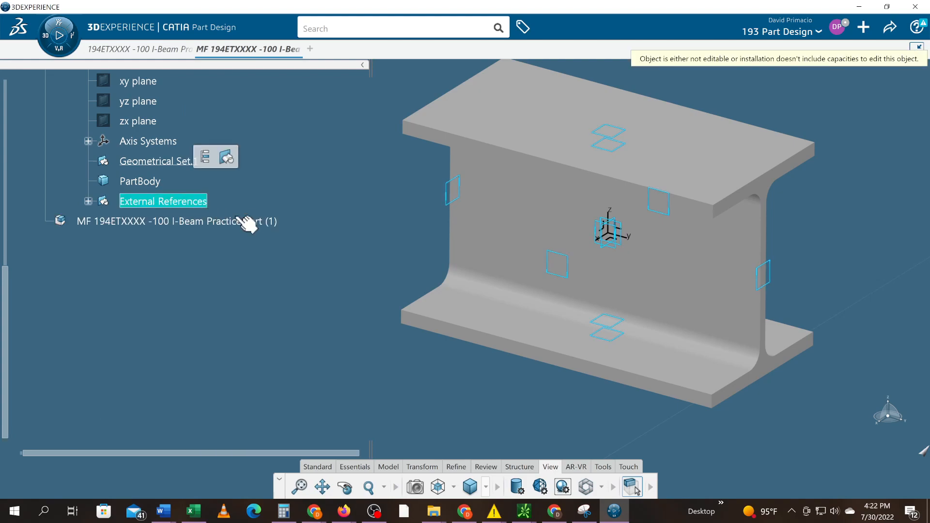
pyautogui.click(90, 202)
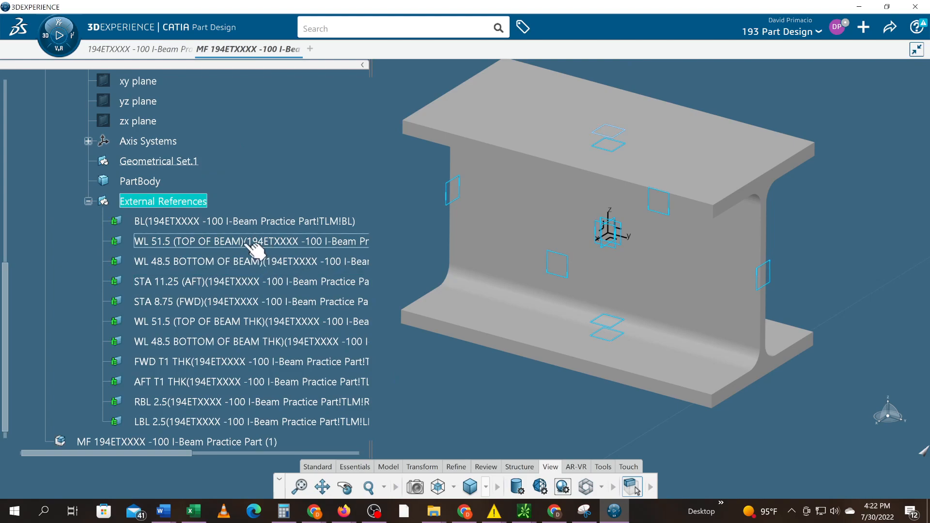
# Collapse the TLM part in the tree and activate the RLM part for editing in Product Structure Design
pyautogui.scroll(10, 242, 238)
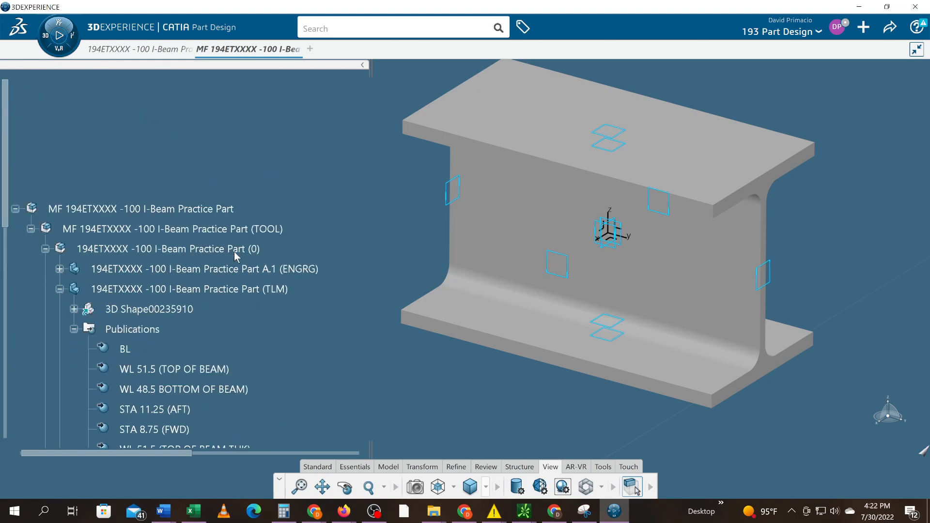
pyautogui.scroll(-5, 202, 264)
pyautogui.scroll(1, 153, 257)
pyautogui.scroll(-1, 153, 257)
pyautogui.scroll(-2, 153, 257)
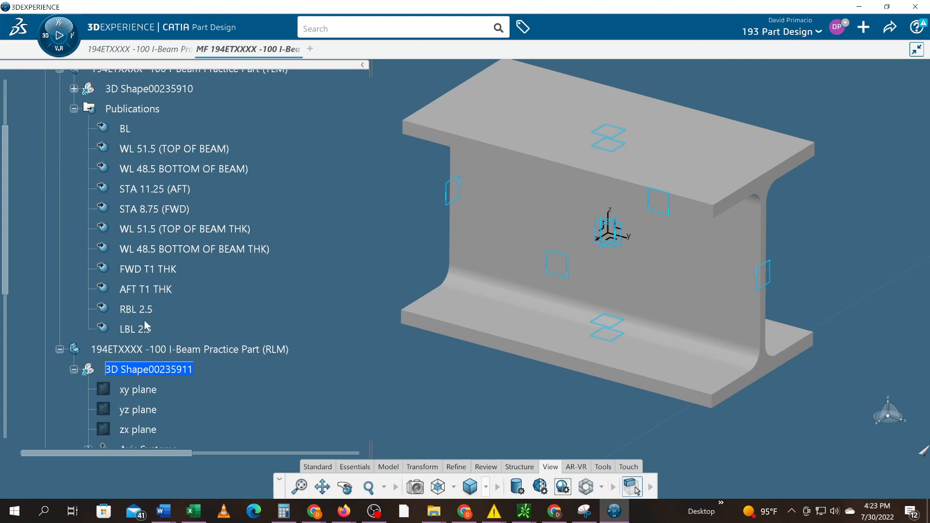
pyautogui.scroll(3, 145, 322)
pyautogui.click(59, 201)
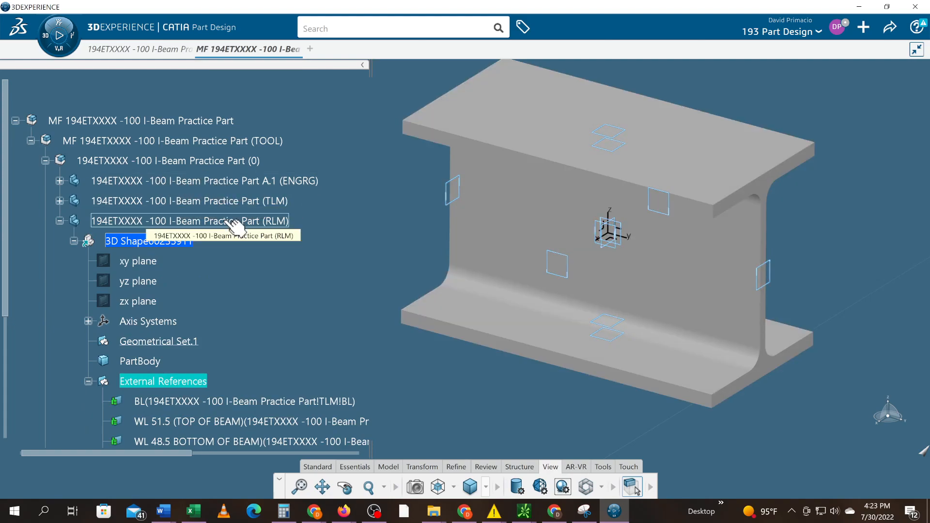
pyautogui.doubleClick(131, 221)
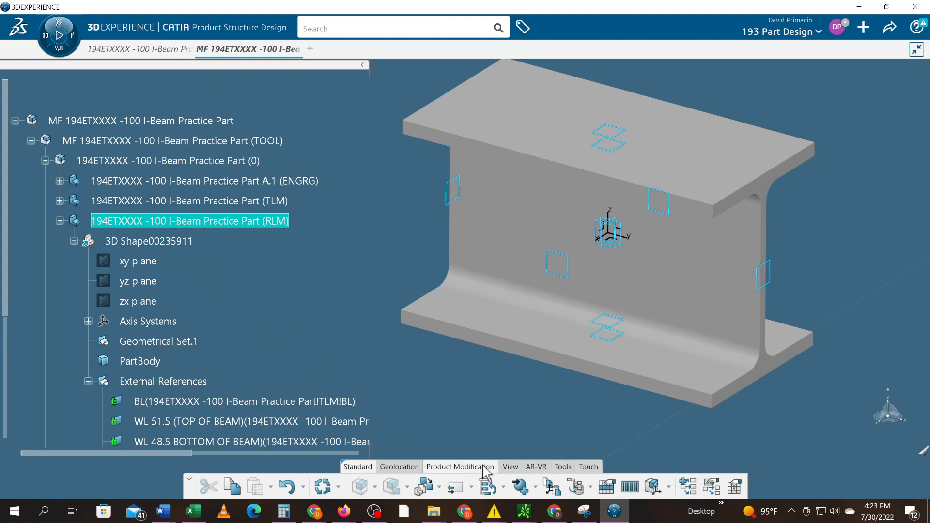
# Publish all eleven elements of the RLM part's External References, accepting the proposed functional names from BL to LBL 2.5
pyautogui.scroll(-1, 264, 378)
pyautogui.click(199, 339)
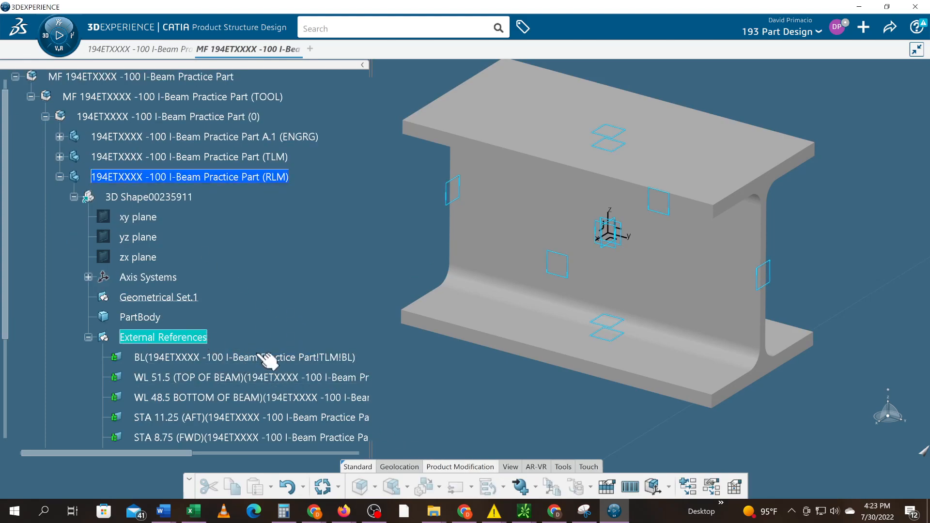
pyautogui.click(403, 382)
pyautogui.scroll(-3, 283, 381)
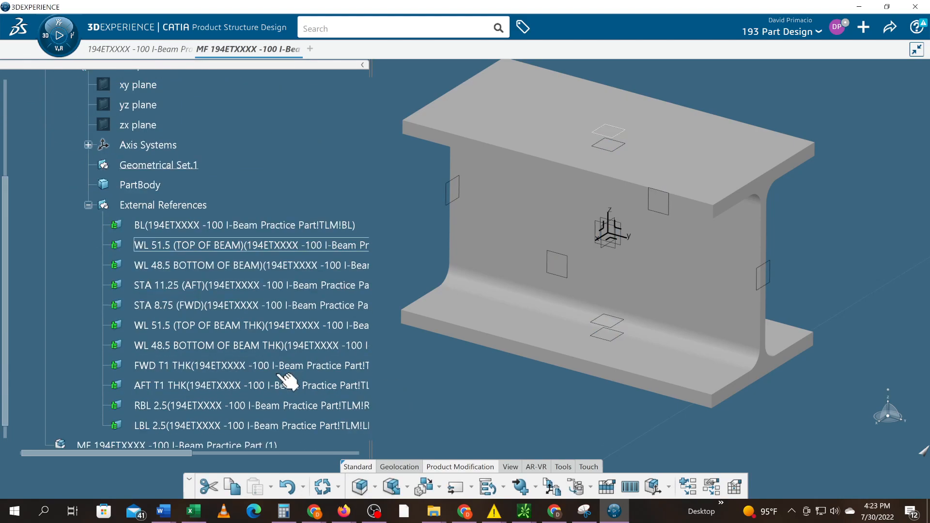
pyautogui.scroll(-1, 294, 398)
pyautogui.click(160, 162)
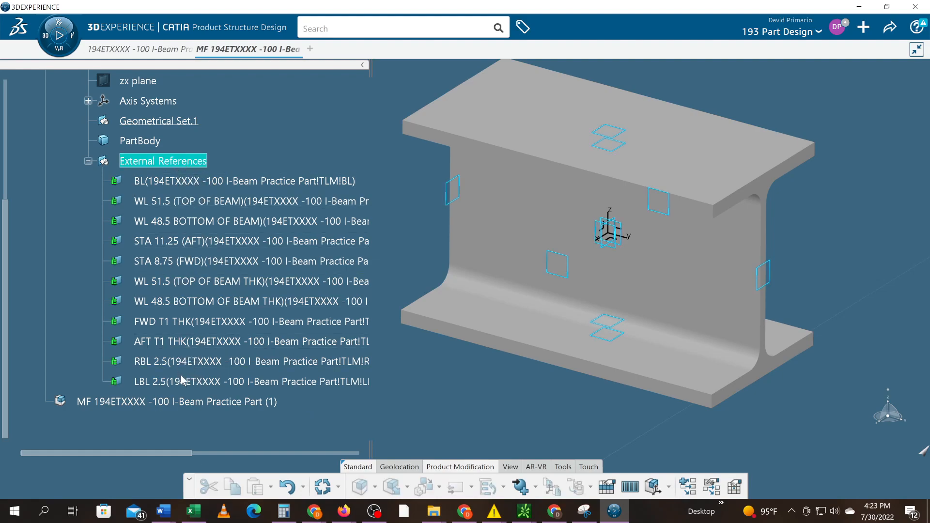
pyautogui.click(519, 490)
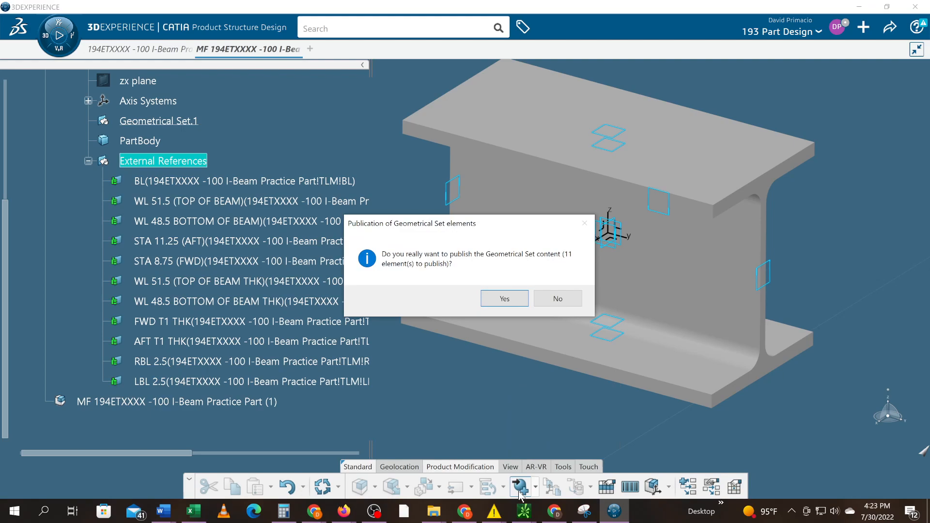
pyautogui.click(504, 299)
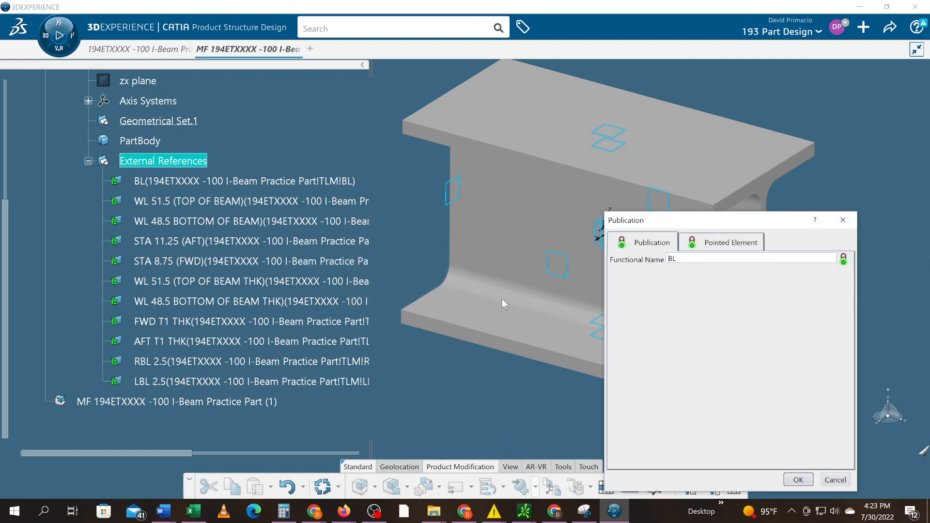
pyautogui.click(790, 480)
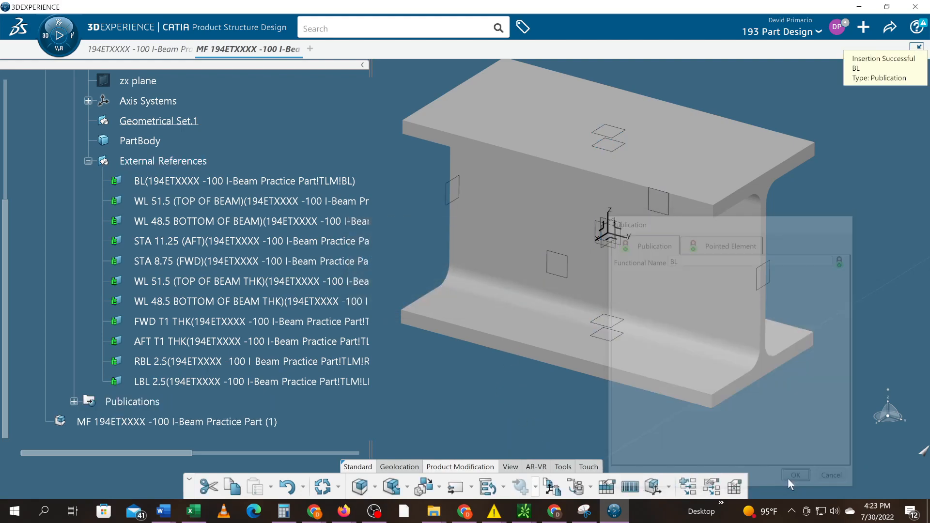
pyautogui.click(790, 480)
pyautogui.click(791, 481)
pyautogui.click(791, 480)
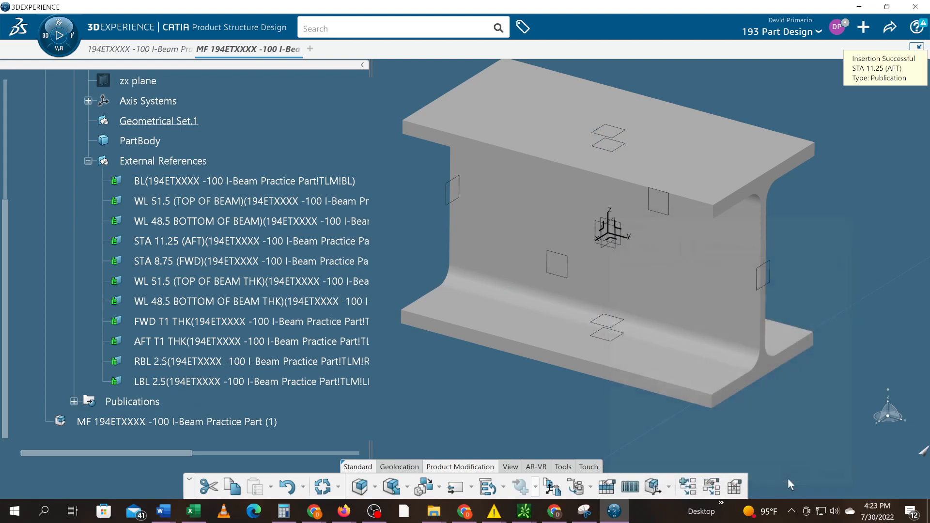
pyautogui.click(791, 481)
pyautogui.click(790, 480)
pyautogui.click(789, 481)
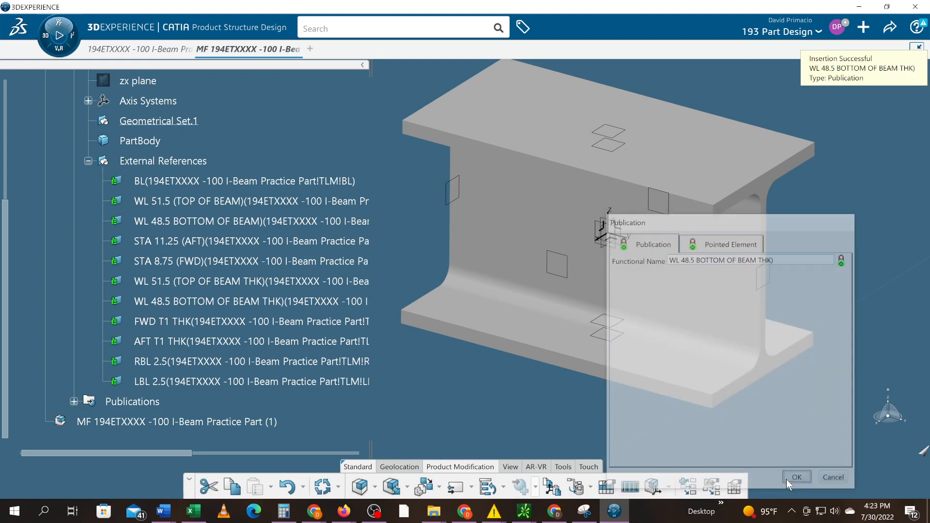
pyautogui.click(790, 480)
pyautogui.click(790, 480)
pyautogui.click(789, 480)
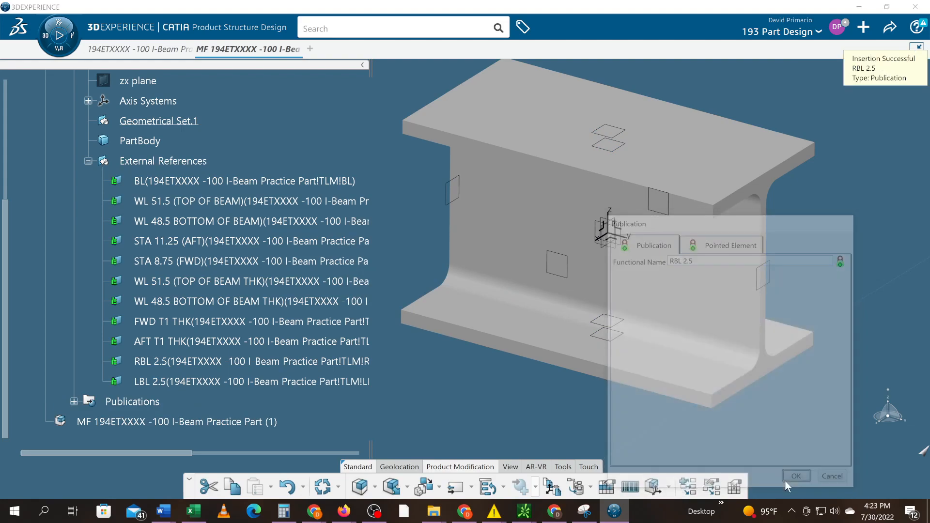
pyautogui.click(789, 481)
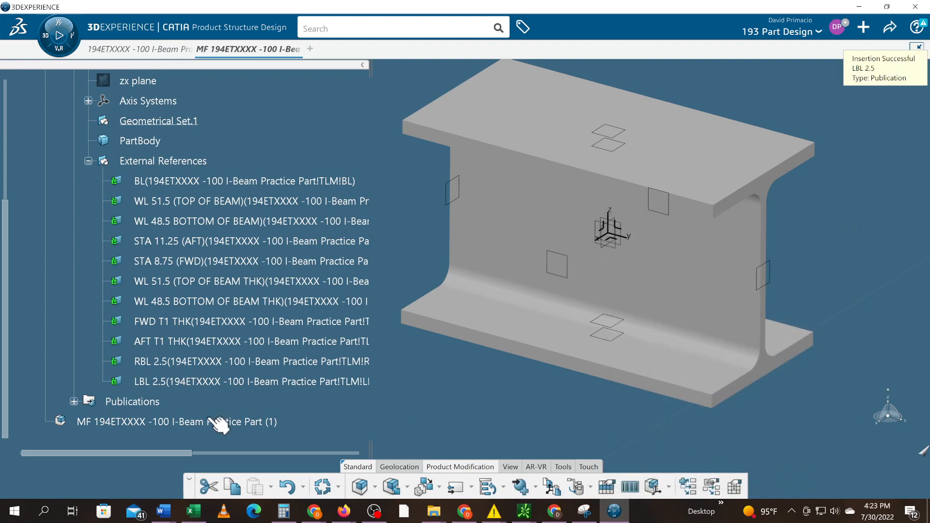
# Expand the RLM part's Publications and review its entries alongside the External References
pyautogui.click(73, 401)
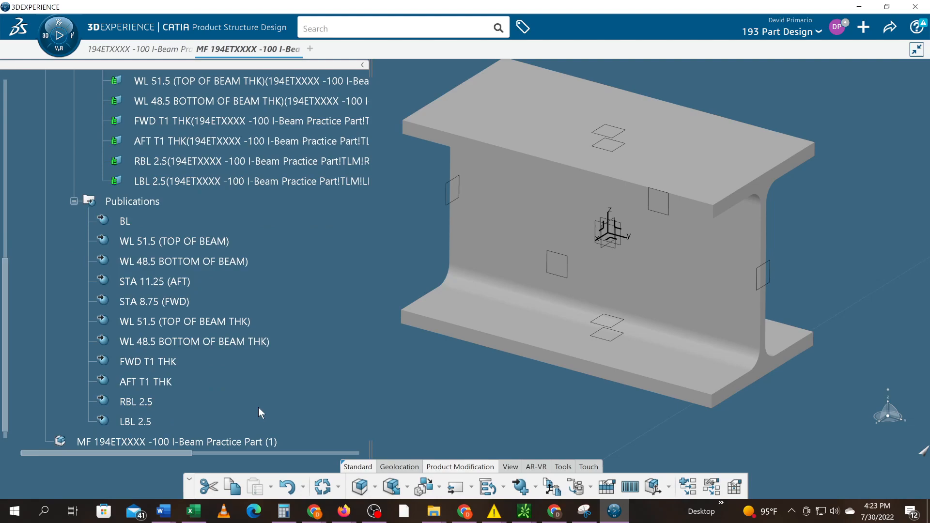
pyautogui.scroll(6, 258, 407)
pyautogui.scroll(-2, 259, 412)
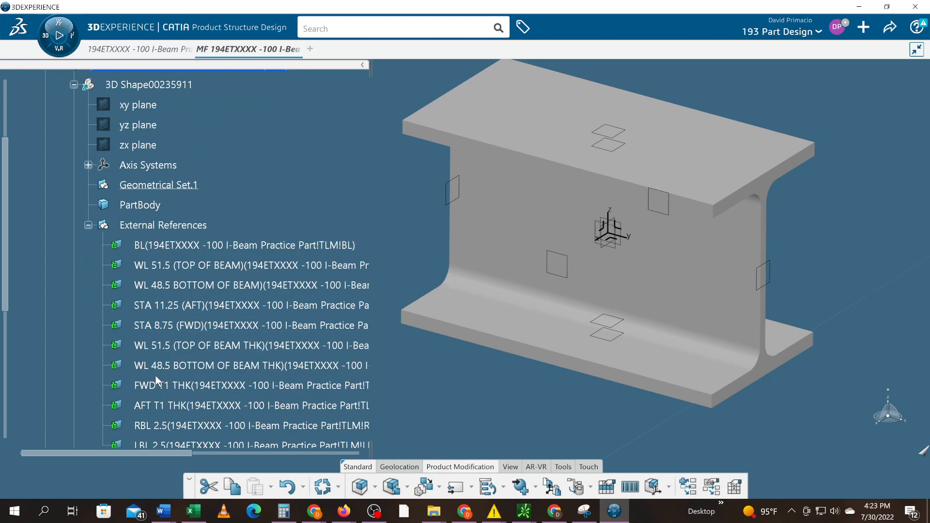
pyautogui.scroll(2, 145, 334)
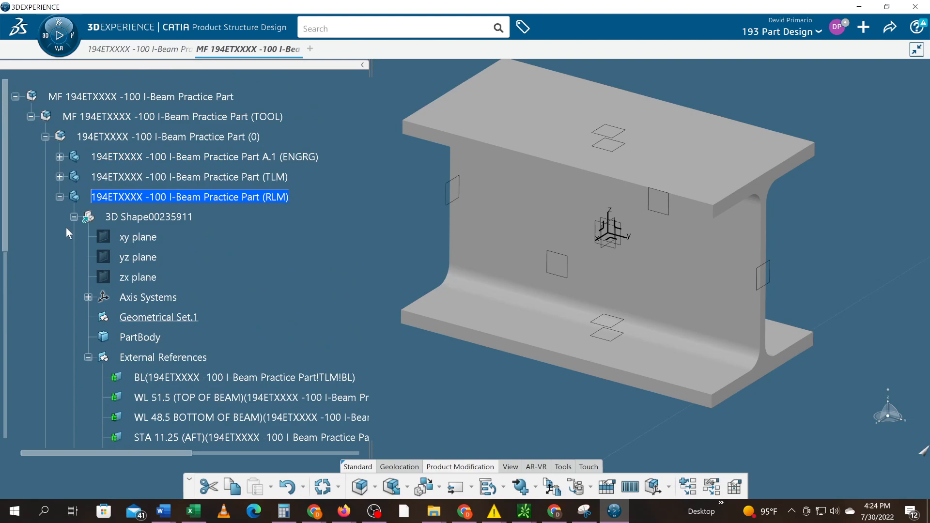
pyautogui.scroll(-8, 89, 272)
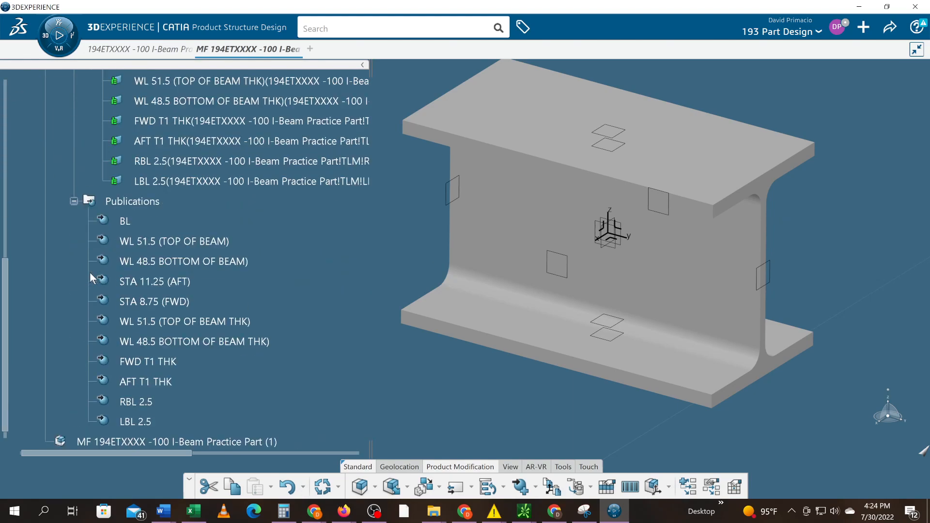
# Hide the RLM part's External References and collapse its External References and Publications branches in the tree
pyautogui.scroll(4, 89, 272)
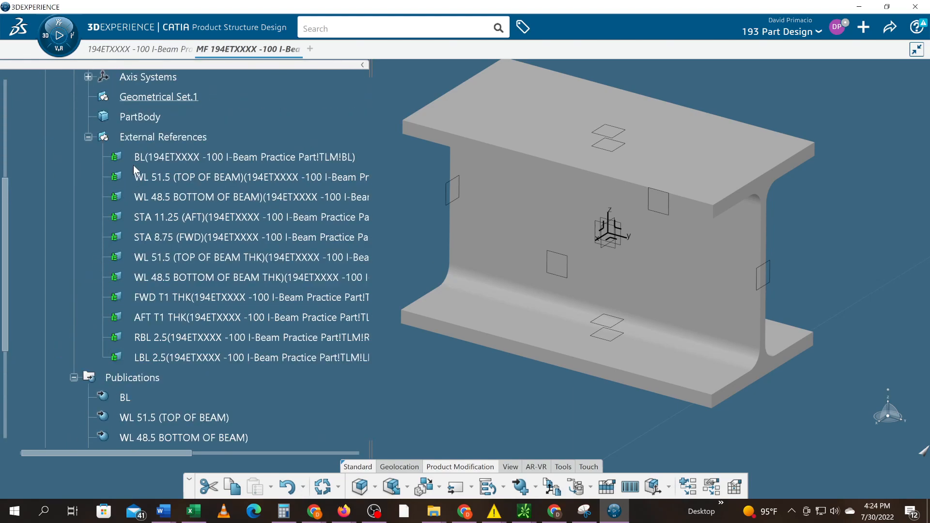
pyautogui.rightClick(142, 137)
pyautogui.click(167, 176)
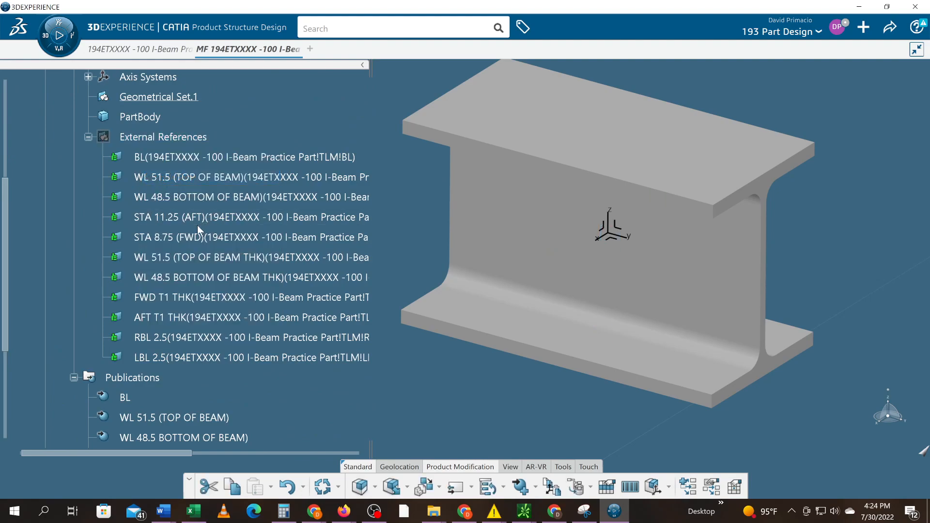
pyautogui.click(74, 378)
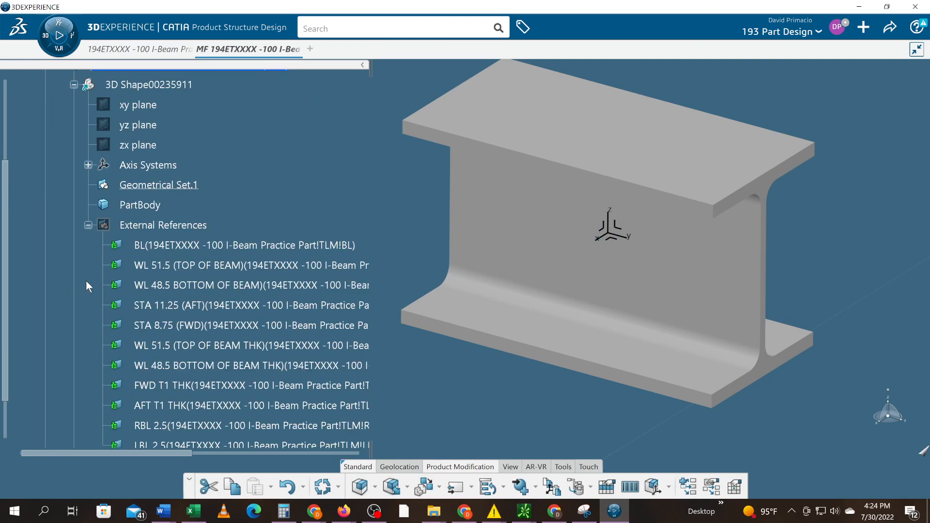
pyautogui.click(88, 224)
pyautogui.scroll(3, 73, 241)
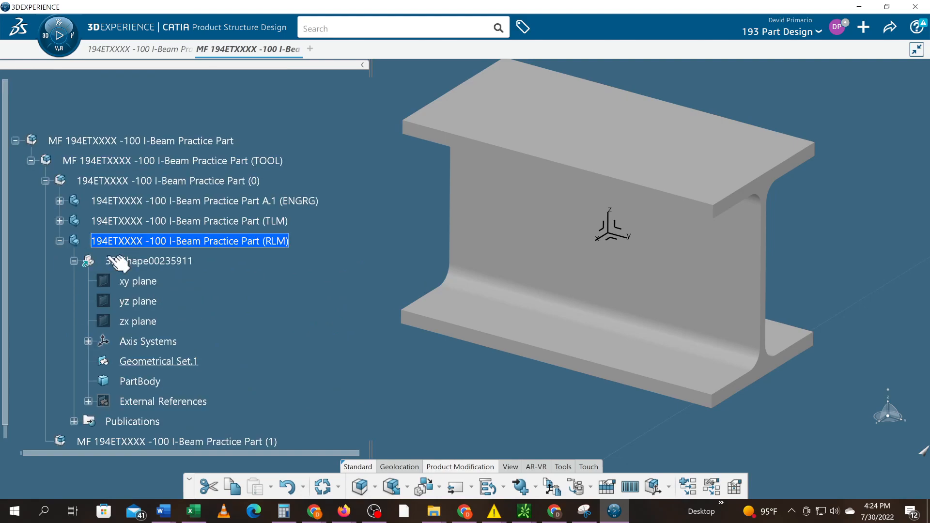
# Expand the TLM part, select its publications from BL to LBL 2.5 and inspect the commands available for them
pyautogui.click(59, 220)
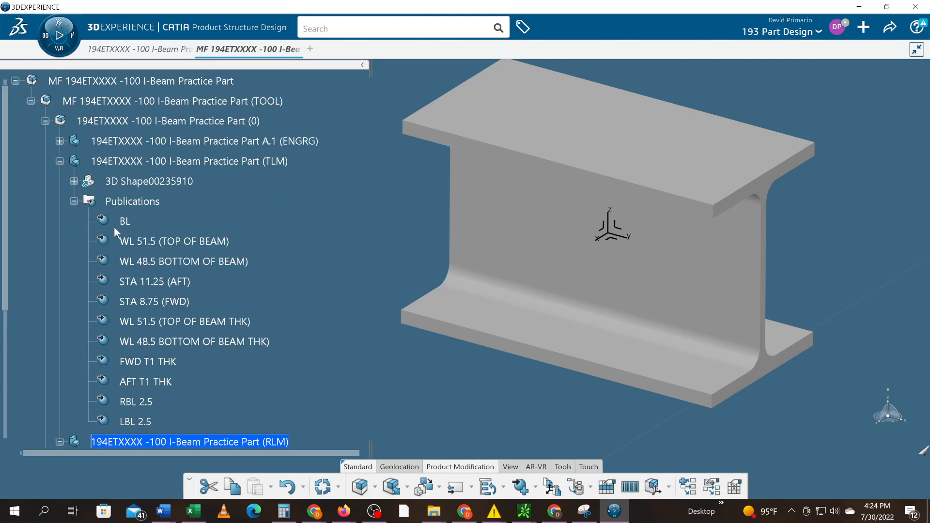
pyautogui.click(127, 221)
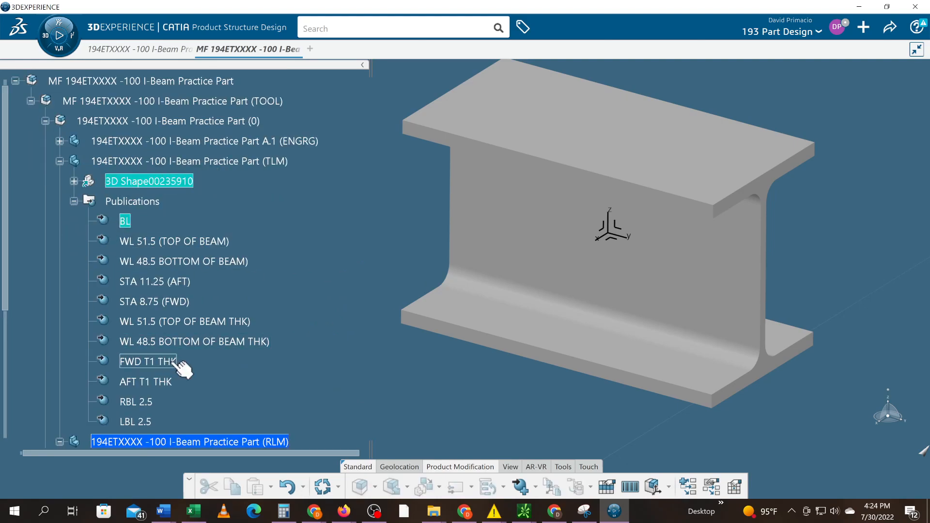
pyautogui.keyDown('shift'); pyautogui.click(148, 423); pyautogui.keyUp('shift')
pyautogui.rightClick(148, 422)
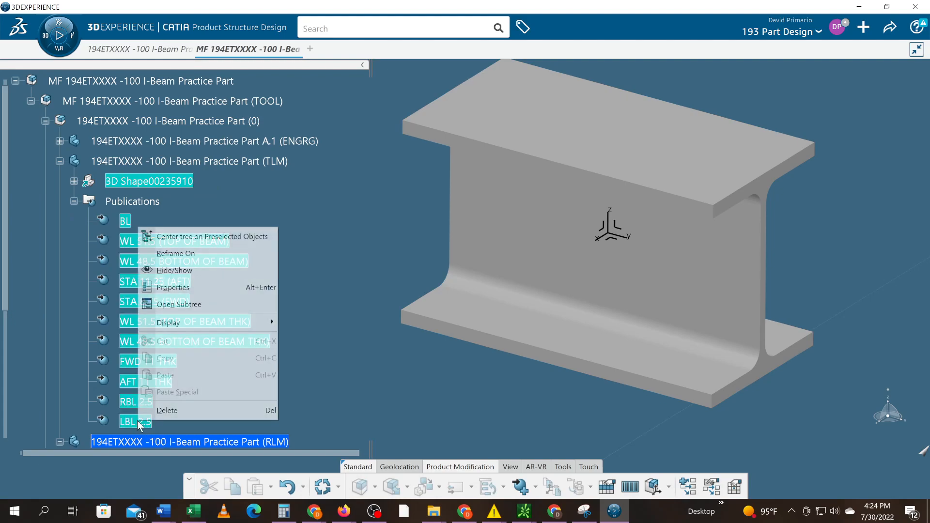
pyautogui.click(283, 324)
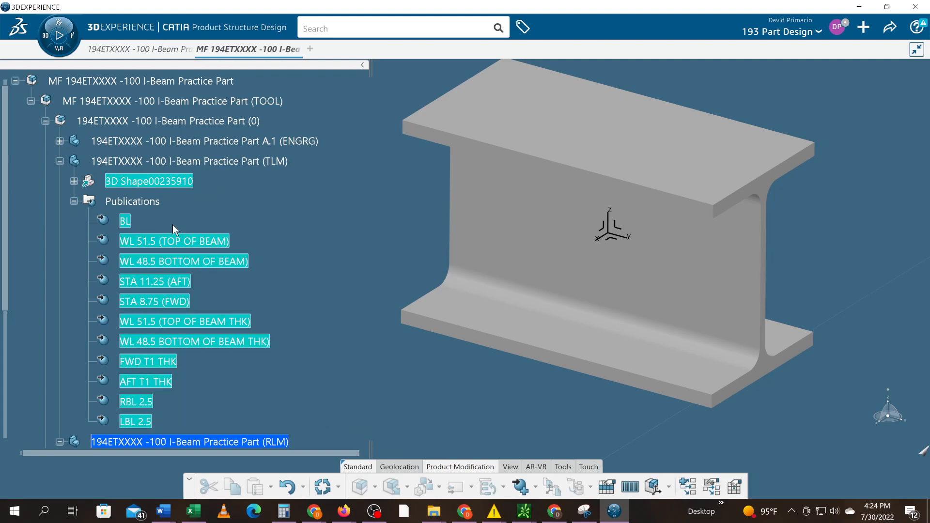
# Activate the TLM part's 3D shape in Part Design and inspect the commands for its publications from BL to LBL 2.5
pyautogui.scroll(1, 138, 221)
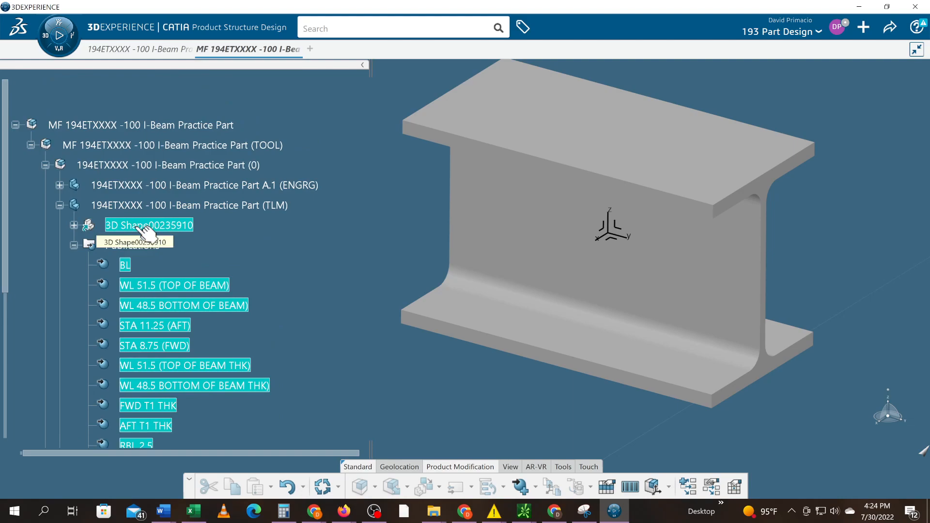
pyautogui.doubleClick(145, 228)
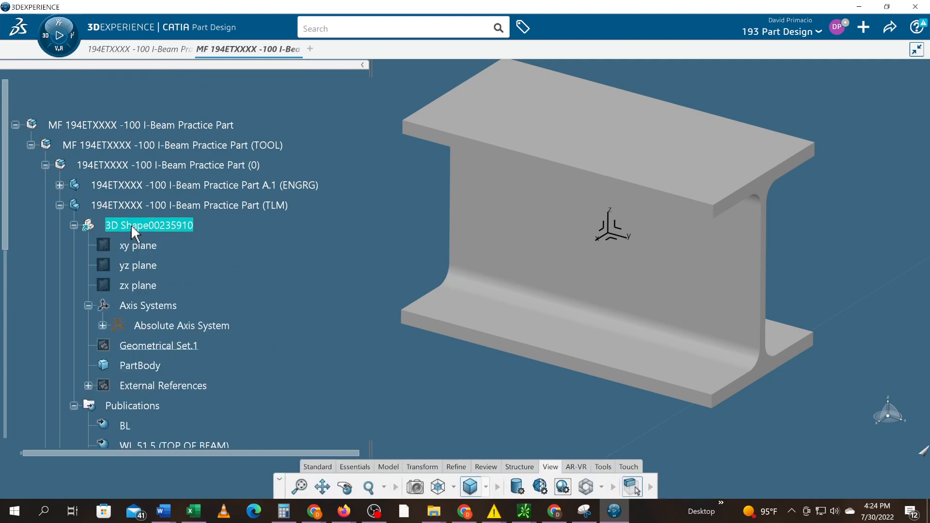
pyautogui.scroll(-1, 82, 285)
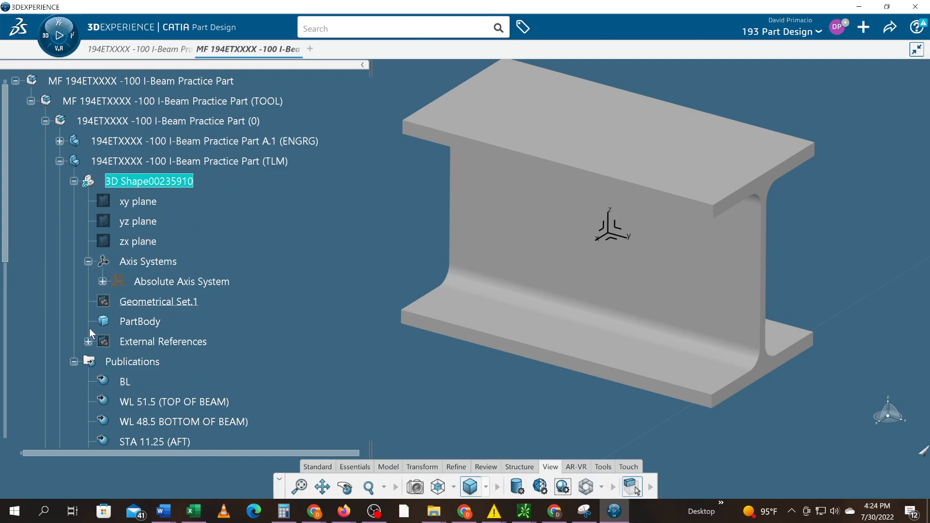
pyautogui.scroll(-4, 94, 322)
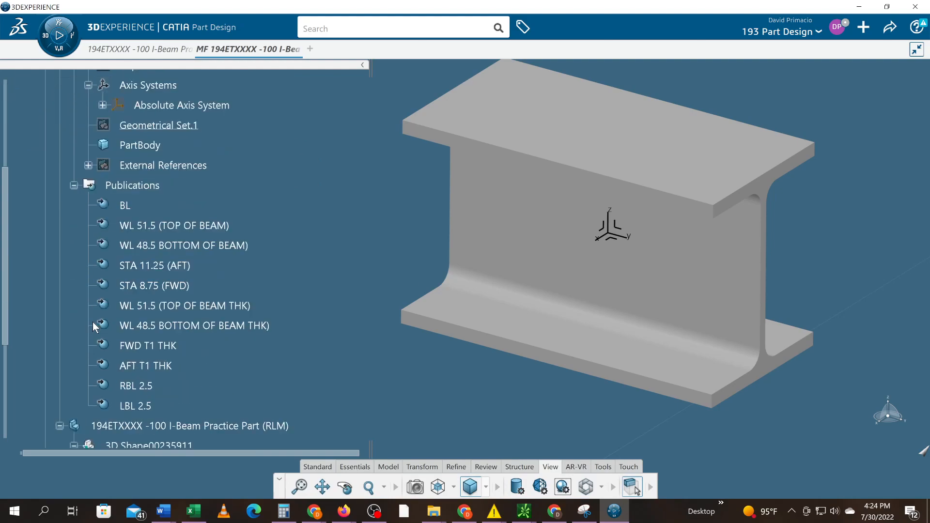
pyautogui.click(125, 205)
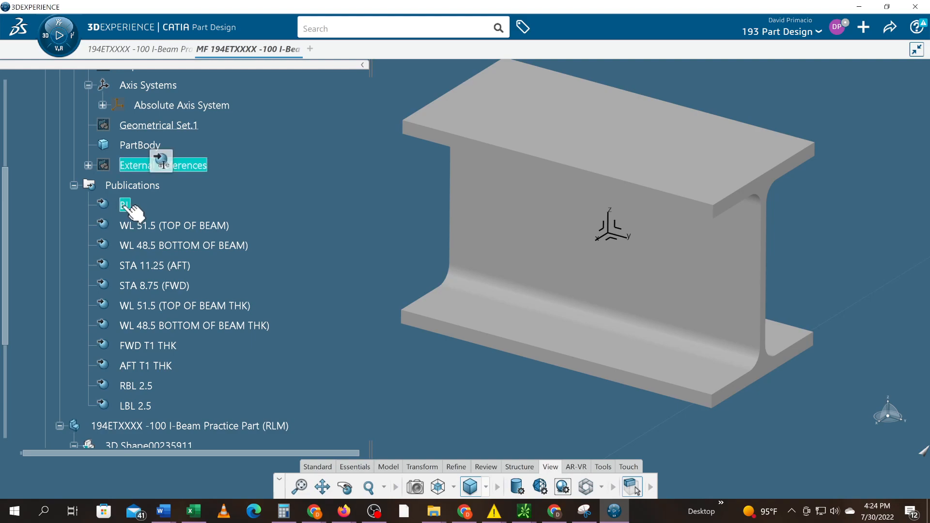
pyautogui.keyDown('shift'); pyautogui.click(138, 405); pyautogui.keyUp('shift')
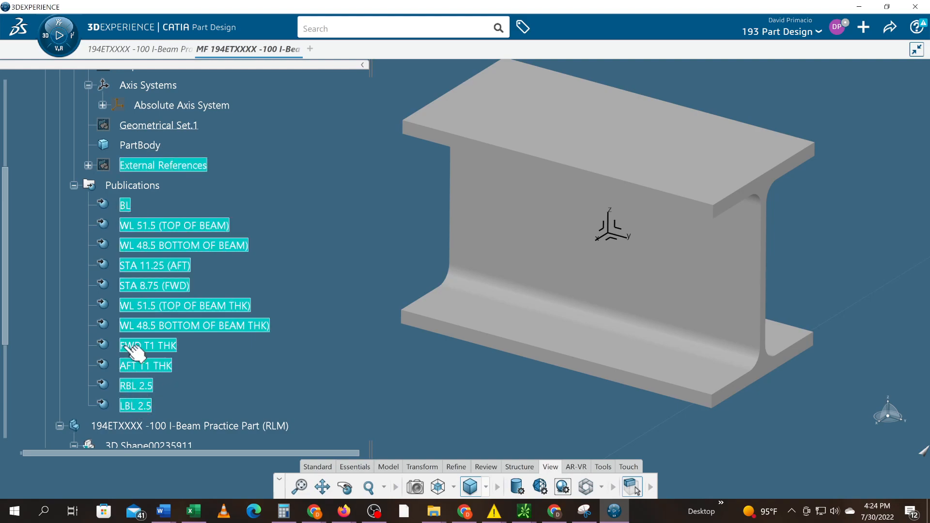
pyautogui.rightClick(130, 229)
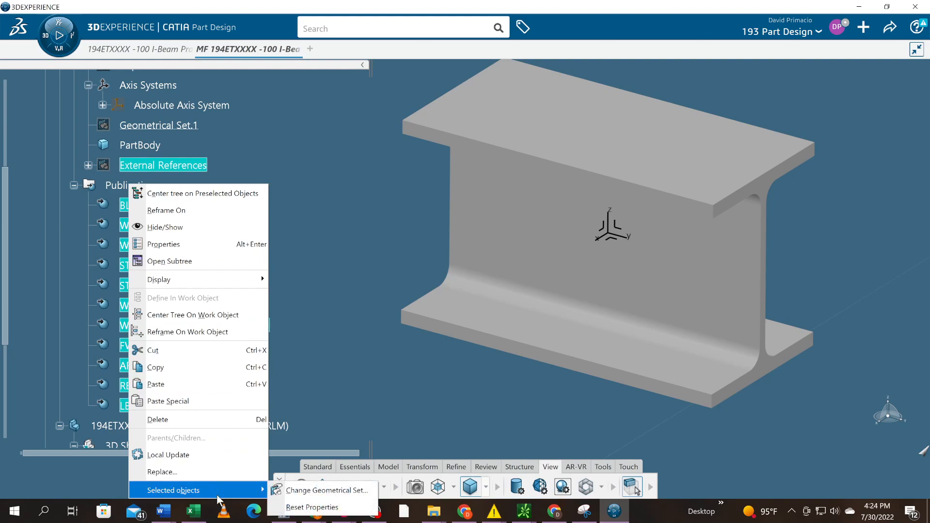
pyautogui.click(325, 356)
# Expand the TLM part's External References and examine the object commands offered for the whole set
pyautogui.scroll(3, 259, 313)
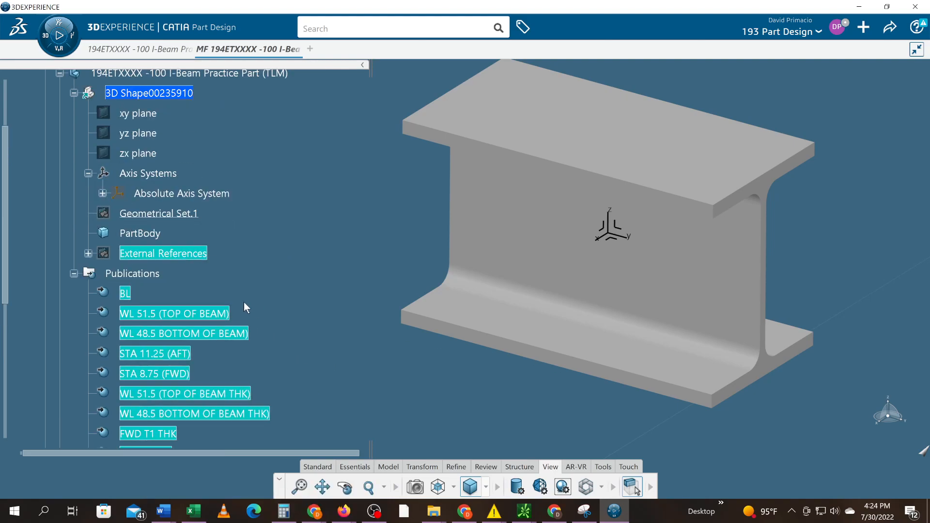
pyautogui.click(87, 254)
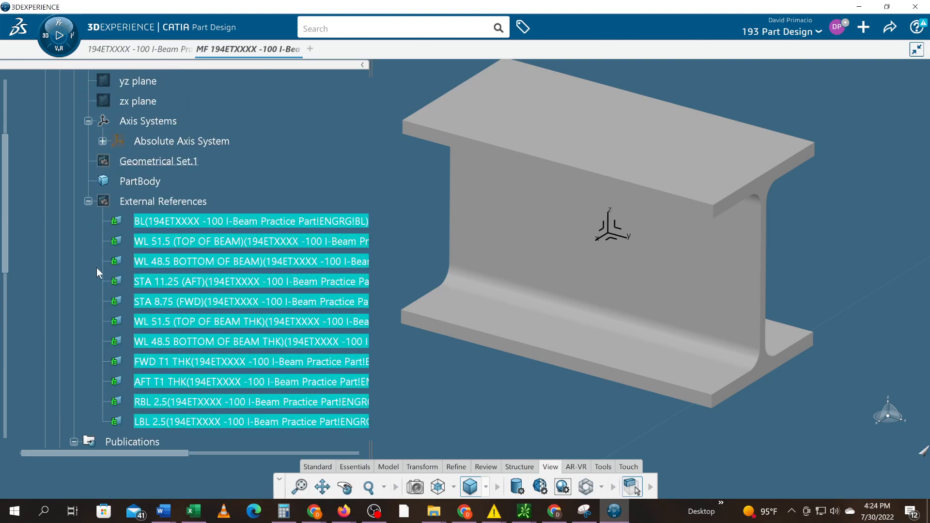
pyautogui.click(170, 202)
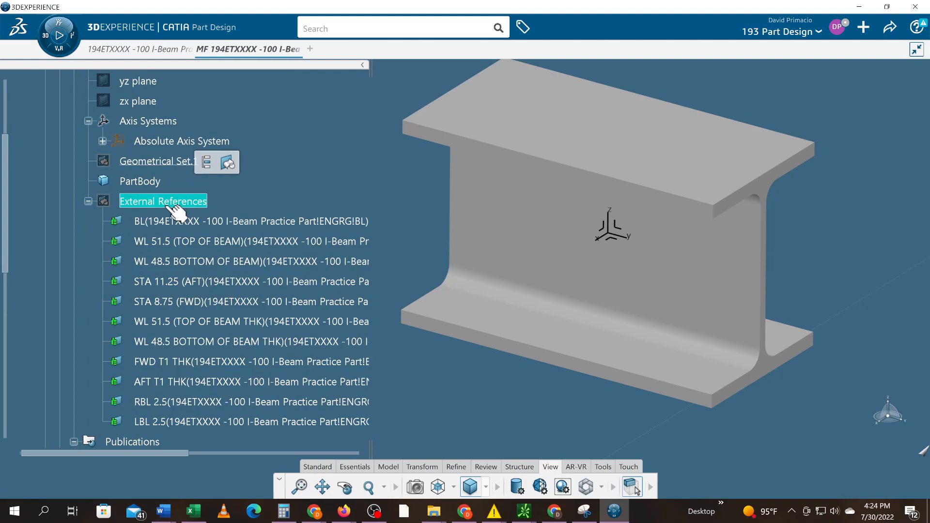
pyautogui.rightClick(165, 203)
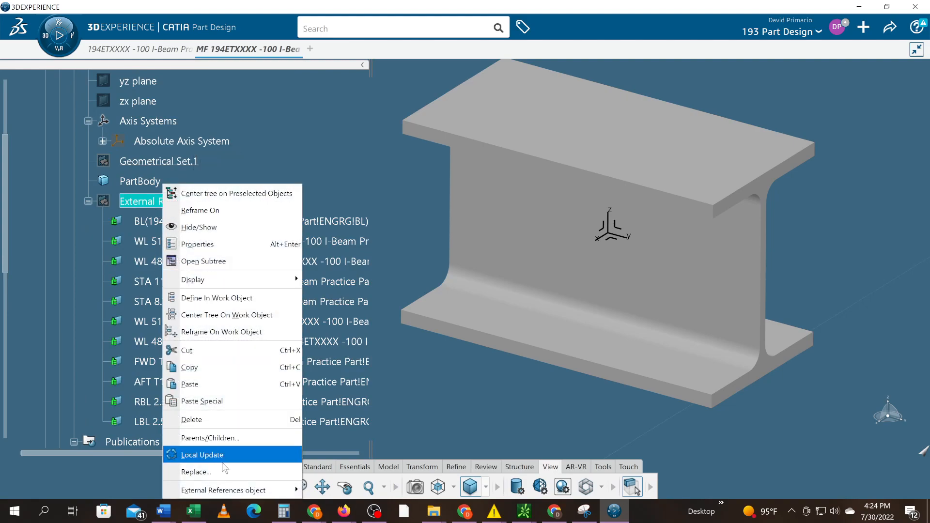
pyautogui.moveTo(232, 490)
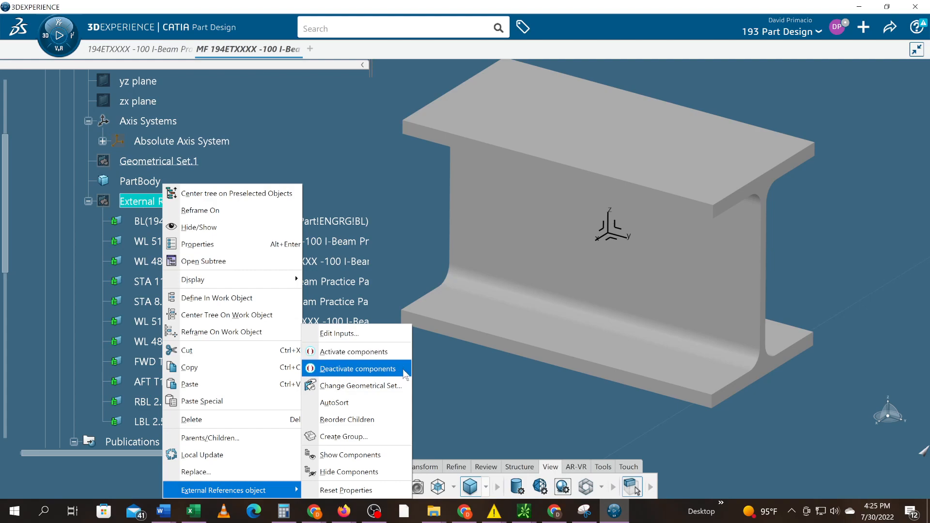
pyautogui.click(338, 360)
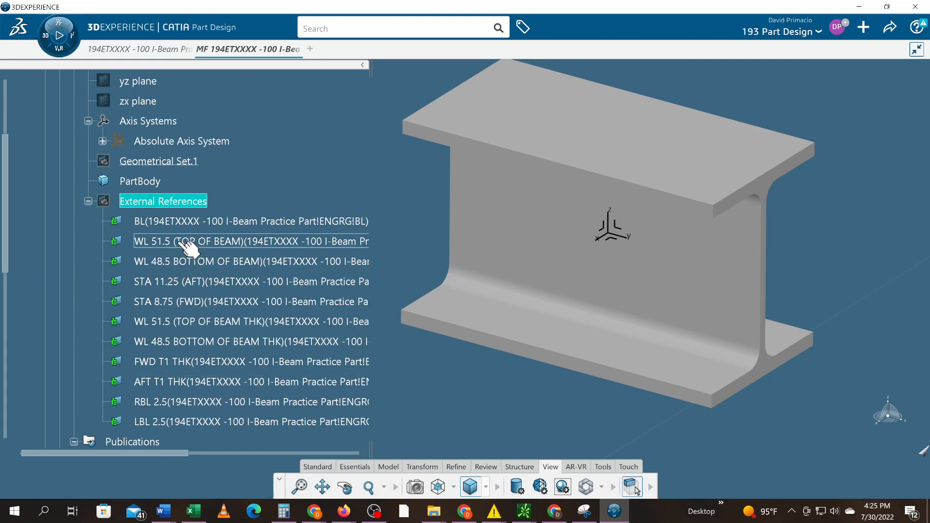
# Expand the ENGRG part and review its axis systems, construction geometry, PartBody and Publications
pyautogui.scroll(2, 180, 267)
pyautogui.scroll(3, 157, 279)
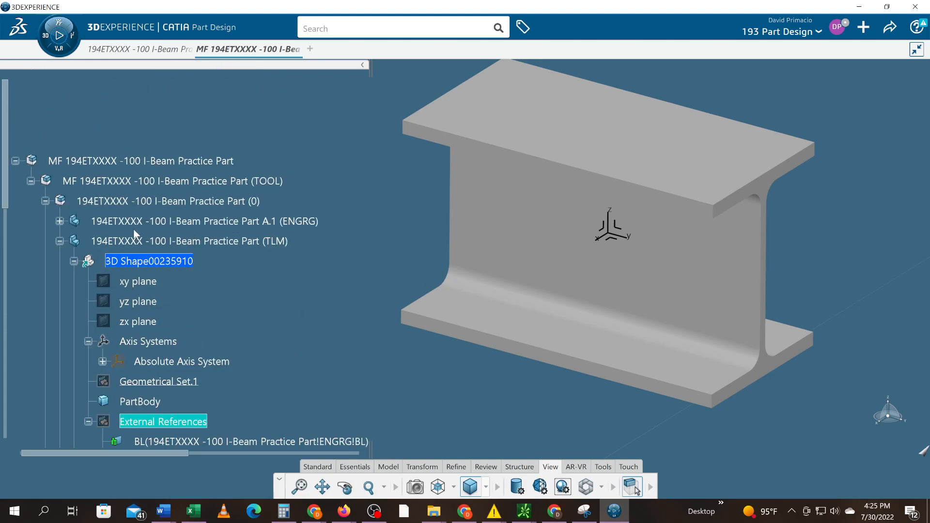
pyautogui.click(59, 221)
pyautogui.scroll(3, 92, 235)
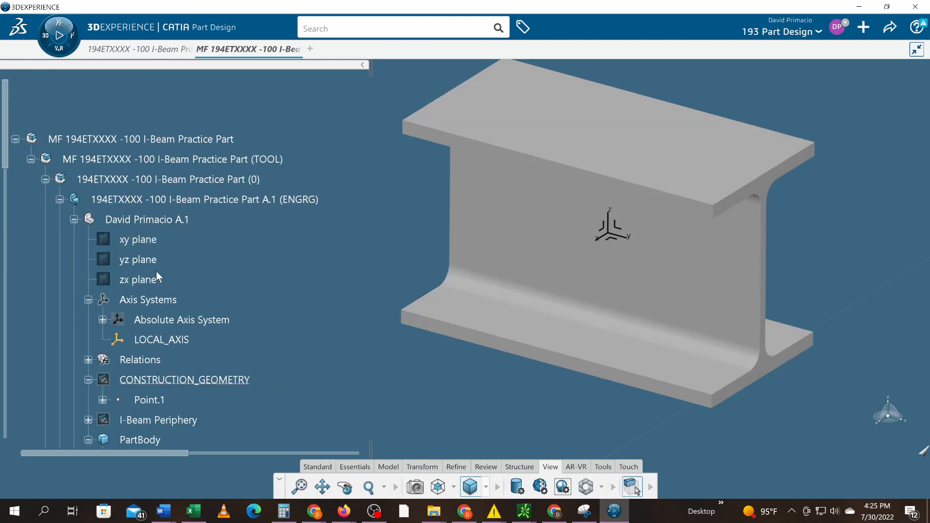
pyautogui.scroll(-3, 160, 283)
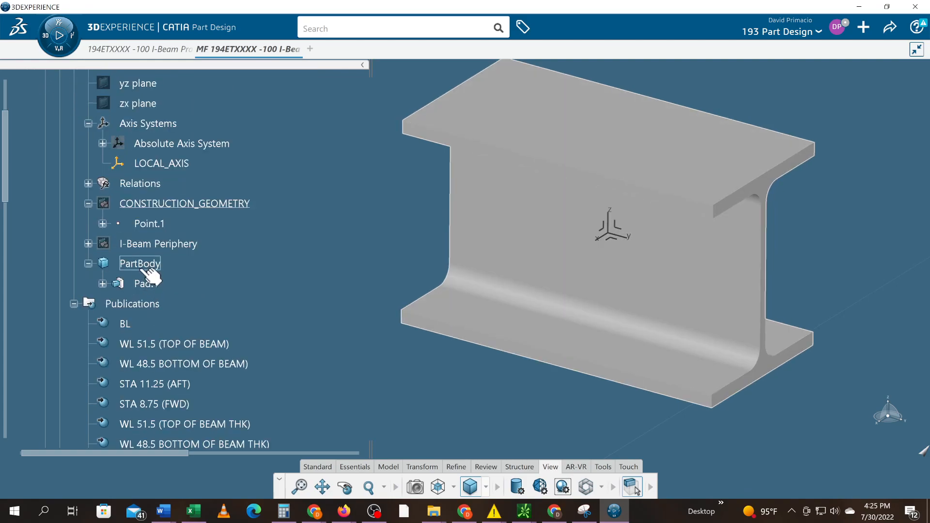
pyautogui.scroll(3, 147, 271)
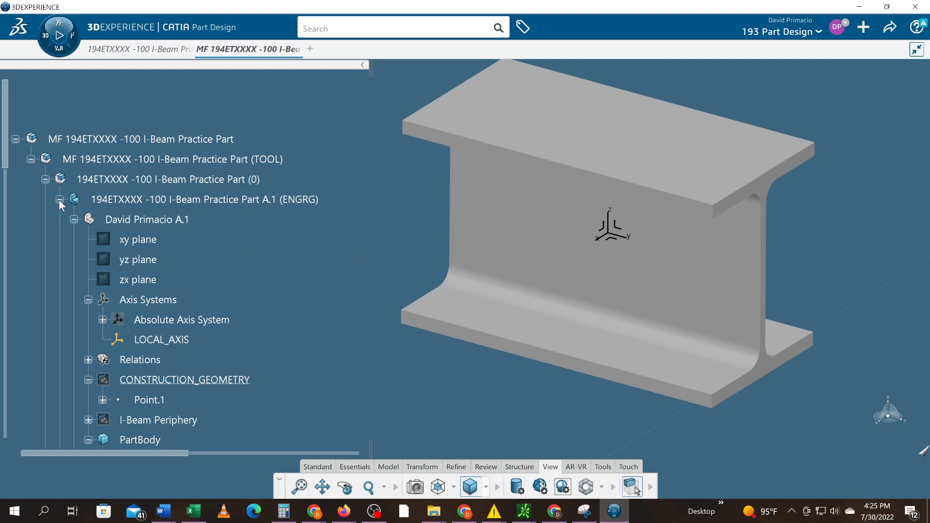
# Collapse the ENGRG, TLM and RLM parts in the tree
pyautogui.click(59, 199)
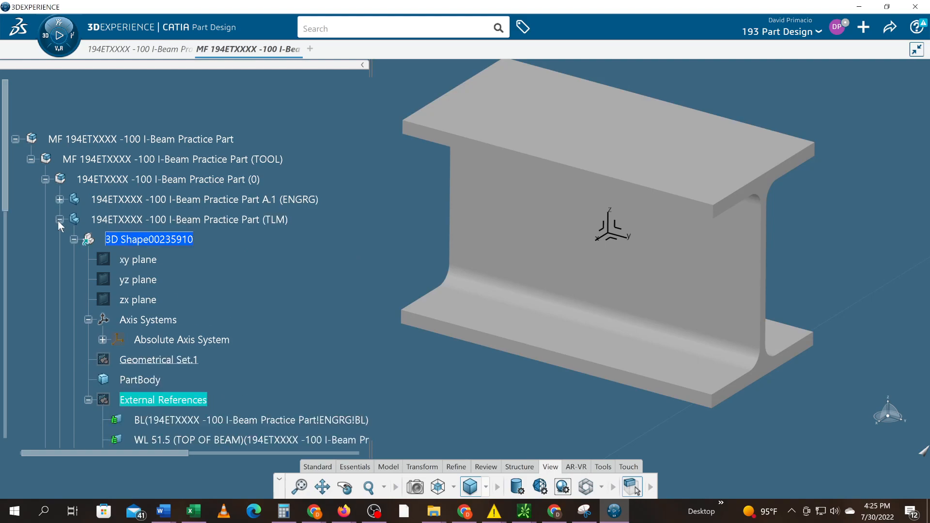
pyautogui.click(58, 219)
pyautogui.click(59, 239)
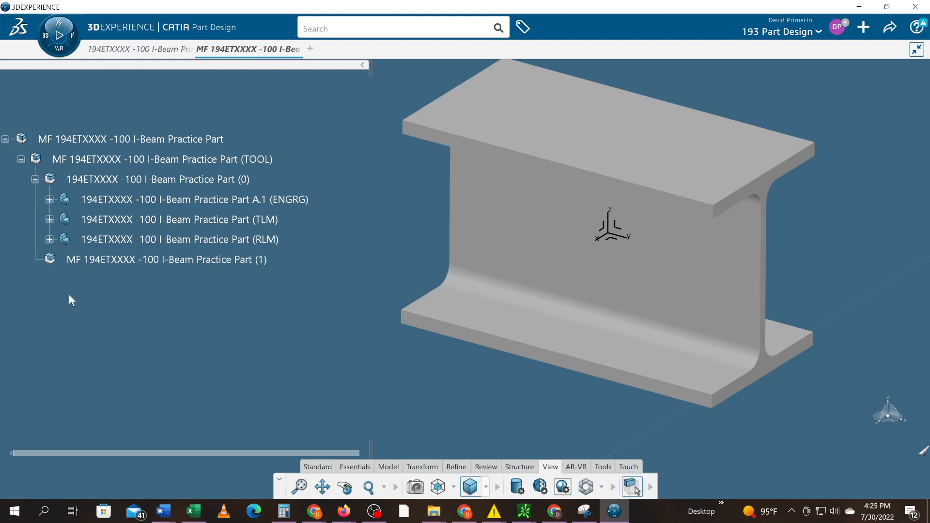
# Review the RLM part's Publications and its External References linked to the TLM part, leaving the part collapsed in the tree
pyautogui.moveTo(160, 333)
pyautogui.mouseDown(button='middle')
pyautogui.moveTo(150, 343)
pyautogui.moveTo(146, 327)
pyautogui.mouseUp(button='middle')
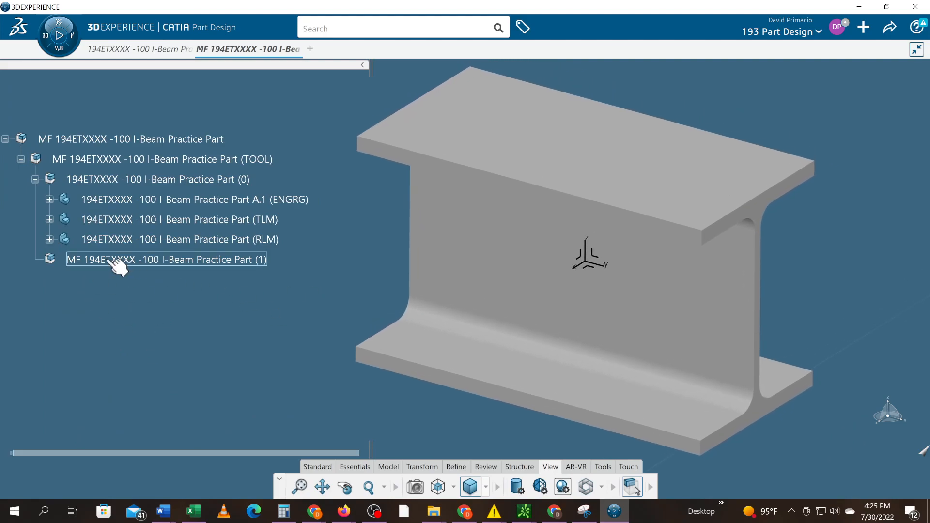
pyautogui.click(50, 240)
pyautogui.scroll(-3, 59, 258)
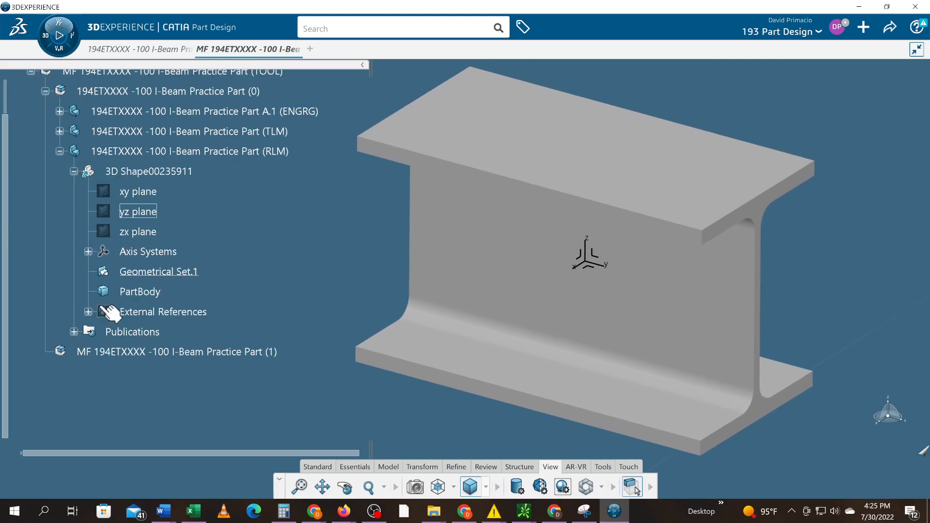
pyautogui.click(74, 332)
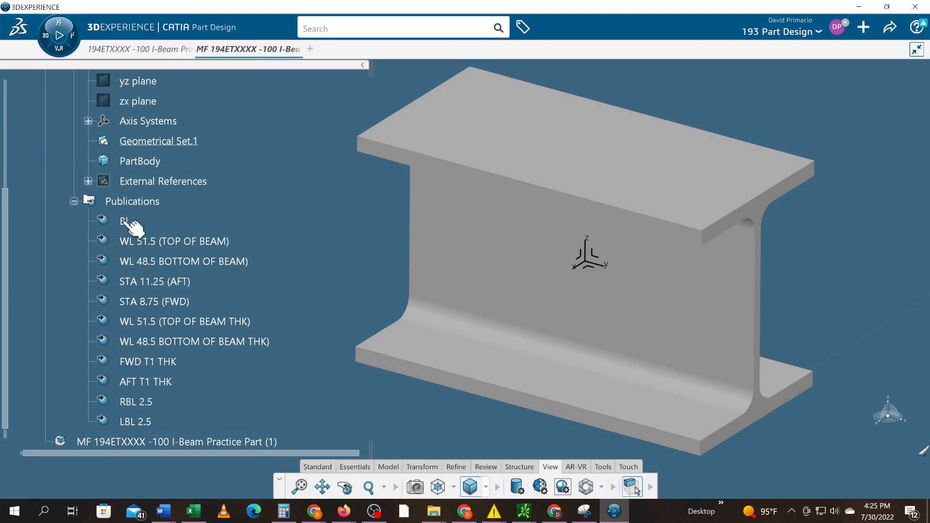
pyautogui.click(88, 182)
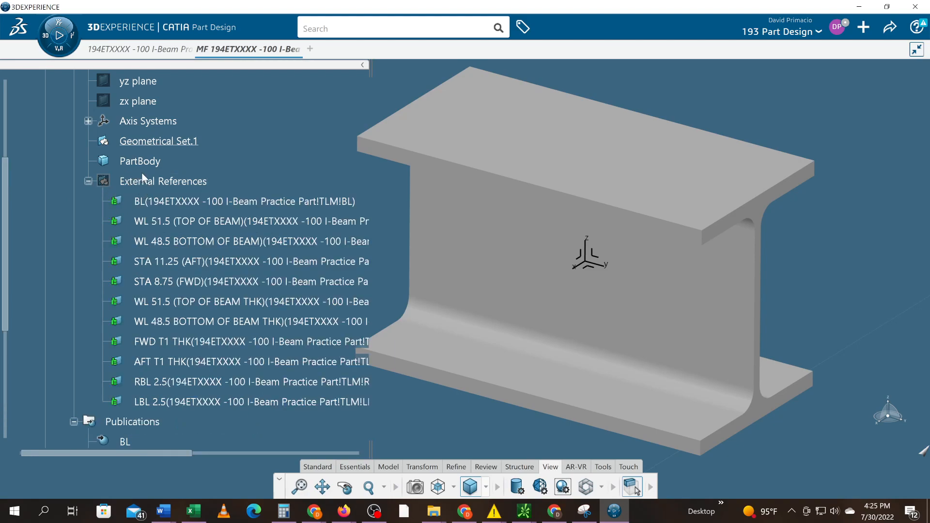
pyautogui.scroll(4, 157, 385)
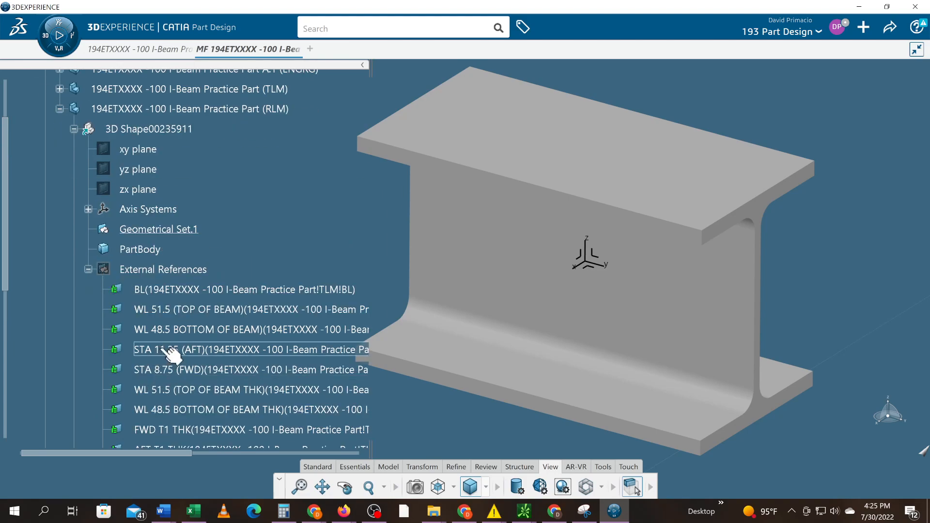
pyautogui.scroll(-4, 149, 383)
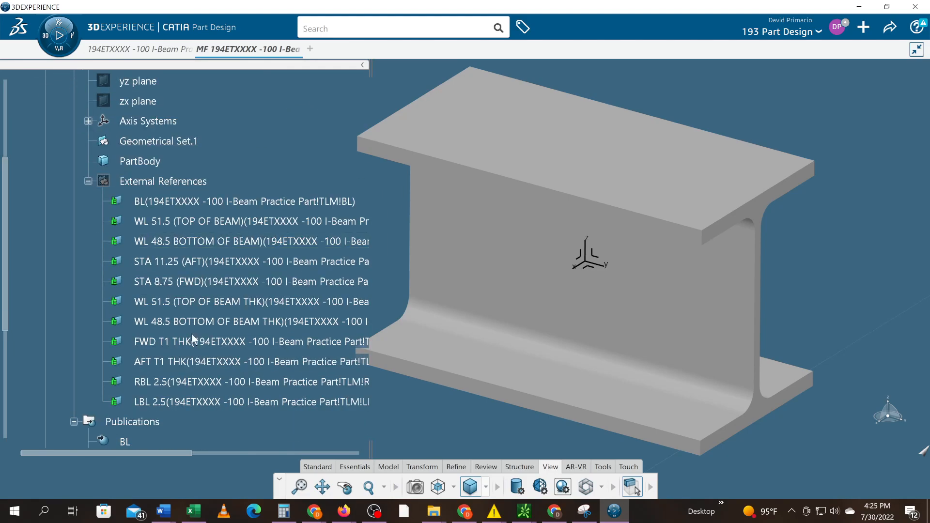
pyautogui.scroll(4, 192, 337)
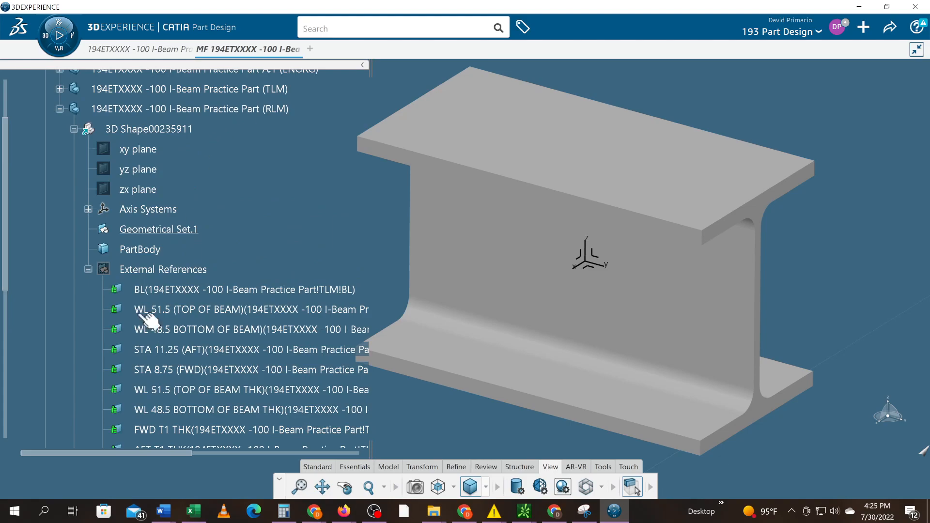
pyautogui.click(58, 110)
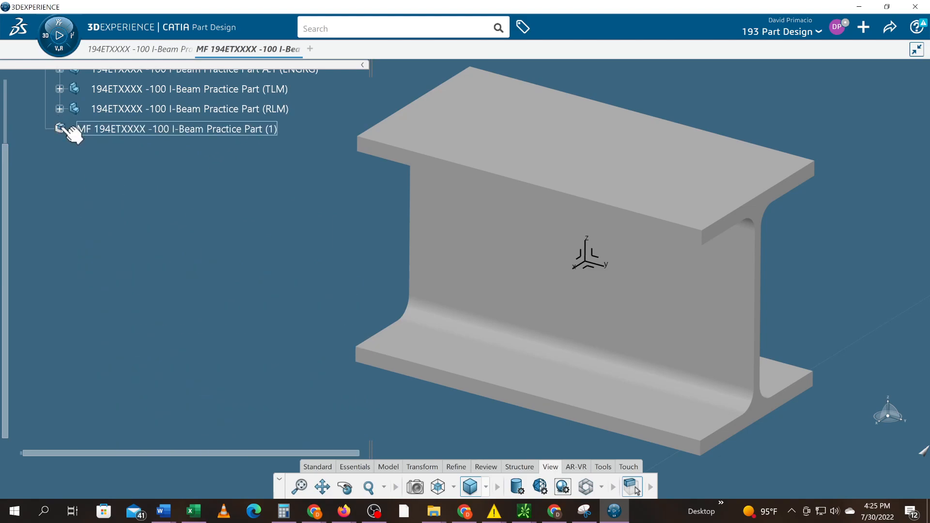
pyautogui.scroll(7, 121, 323)
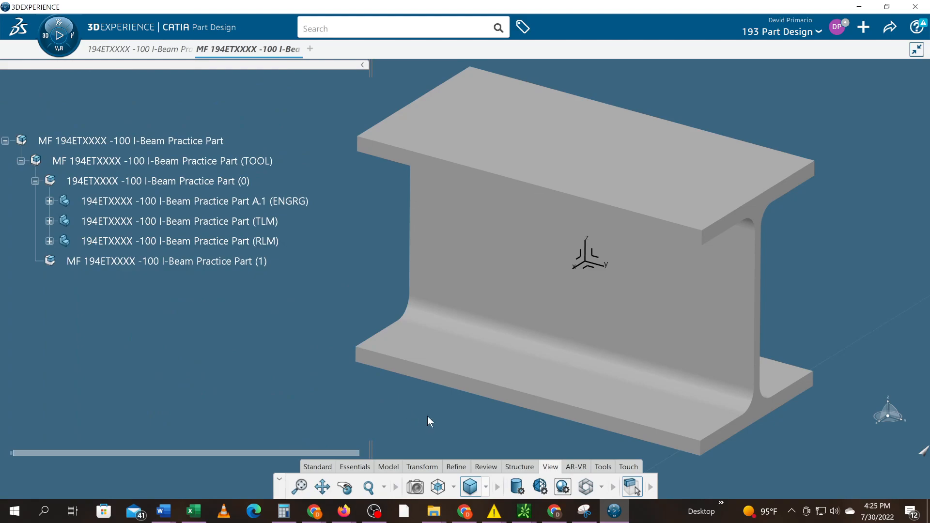